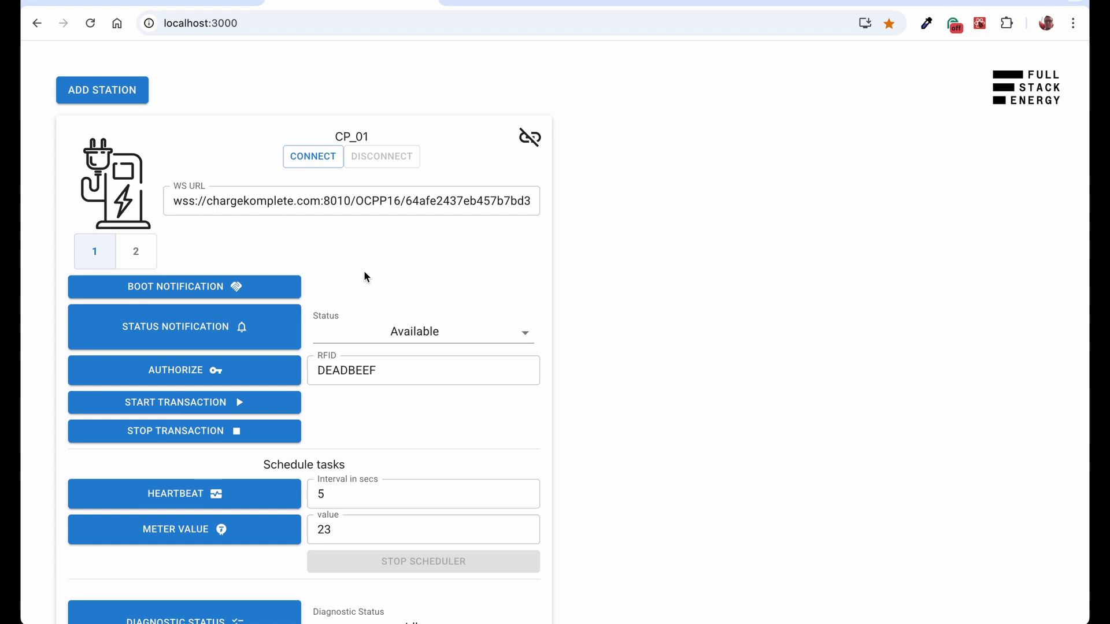
# Point out RFID DEADBEEF in the field and connect station CP_01 to the central system
pyautogui.click(360, 381)
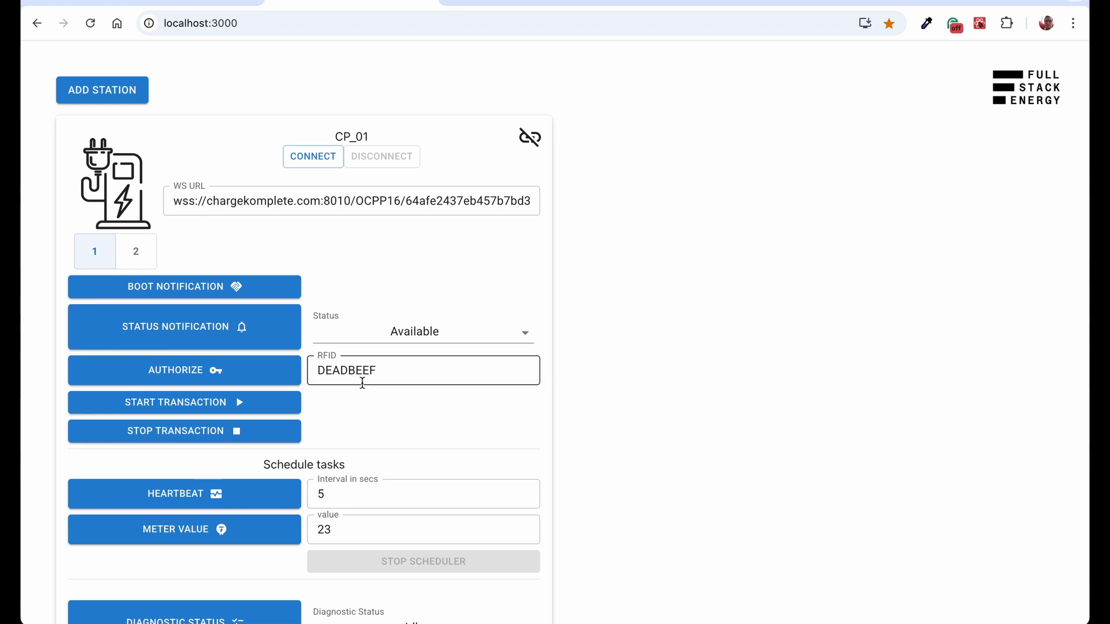
pyautogui.click(495, 230)
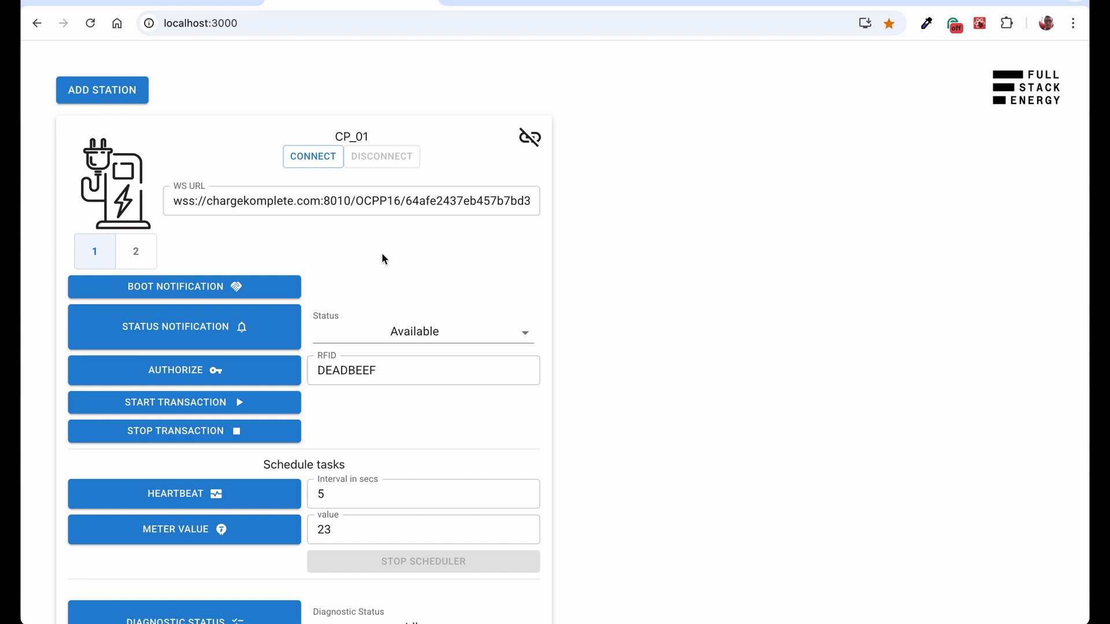
pyautogui.click(308, 161)
# In the message log, highlight DEADBEEF in the Authorize request and Invalid in the response
pyautogui.scroll(-2, 413, 272)
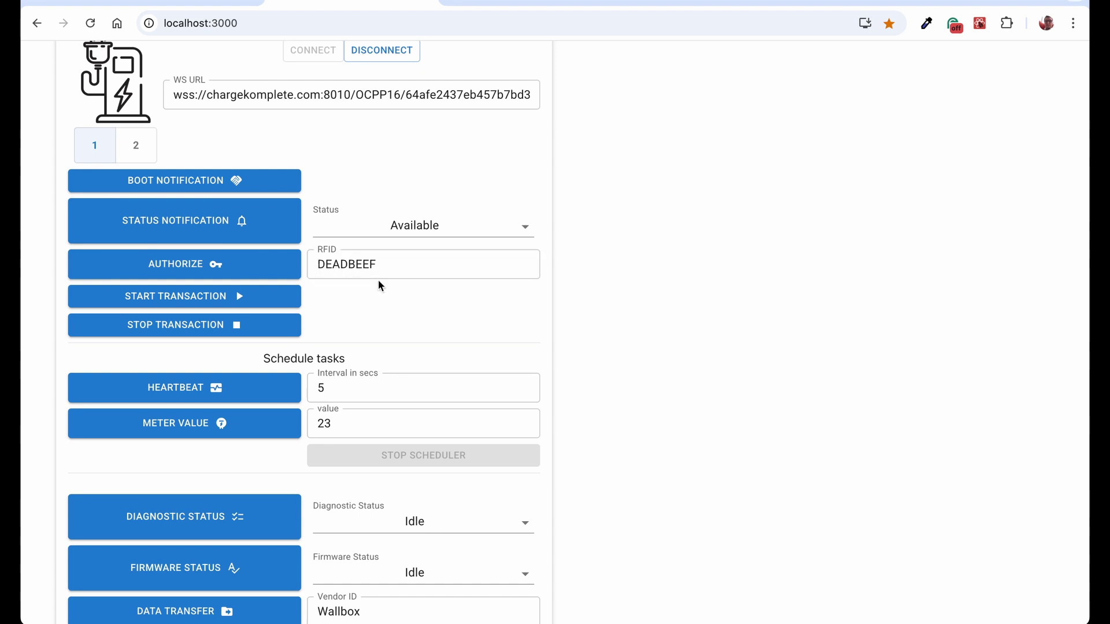
pyautogui.scroll(1, 358, 306)
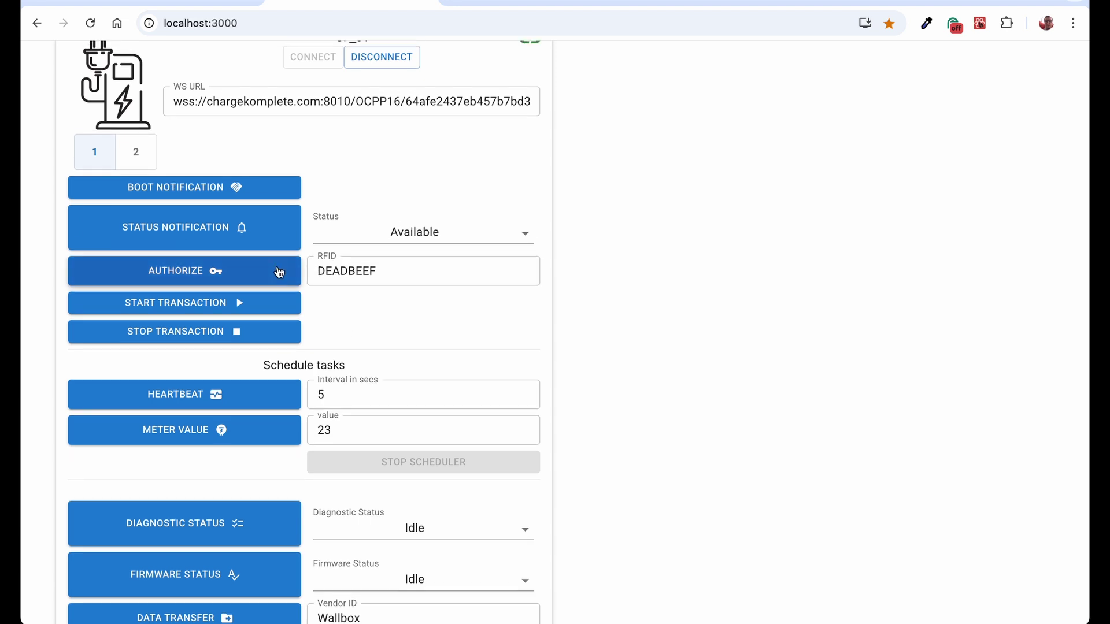
pyautogui.scroll(-3, 366, 325)
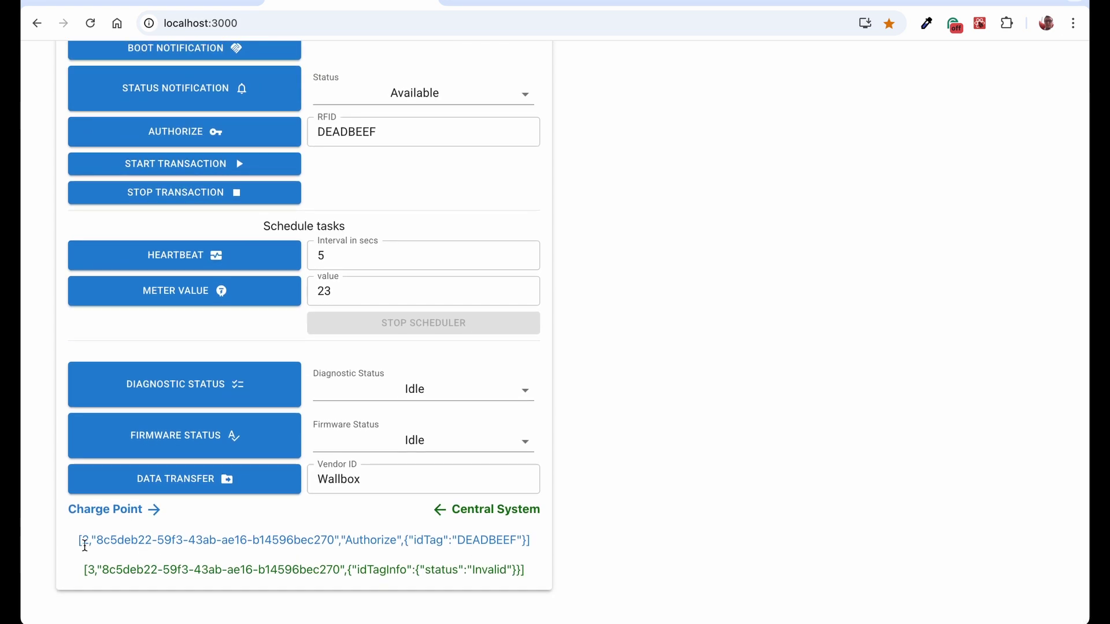
pyautogui.moveTo(74, 539); pyautogui.dragTo(487, 547)
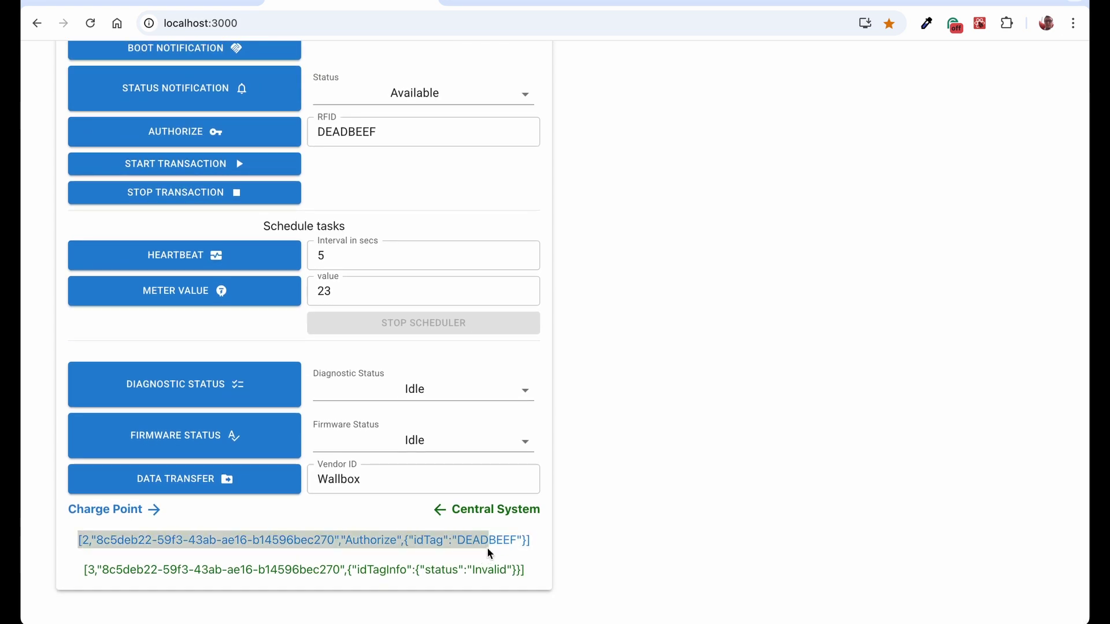
pyautogui.click(533, 546)
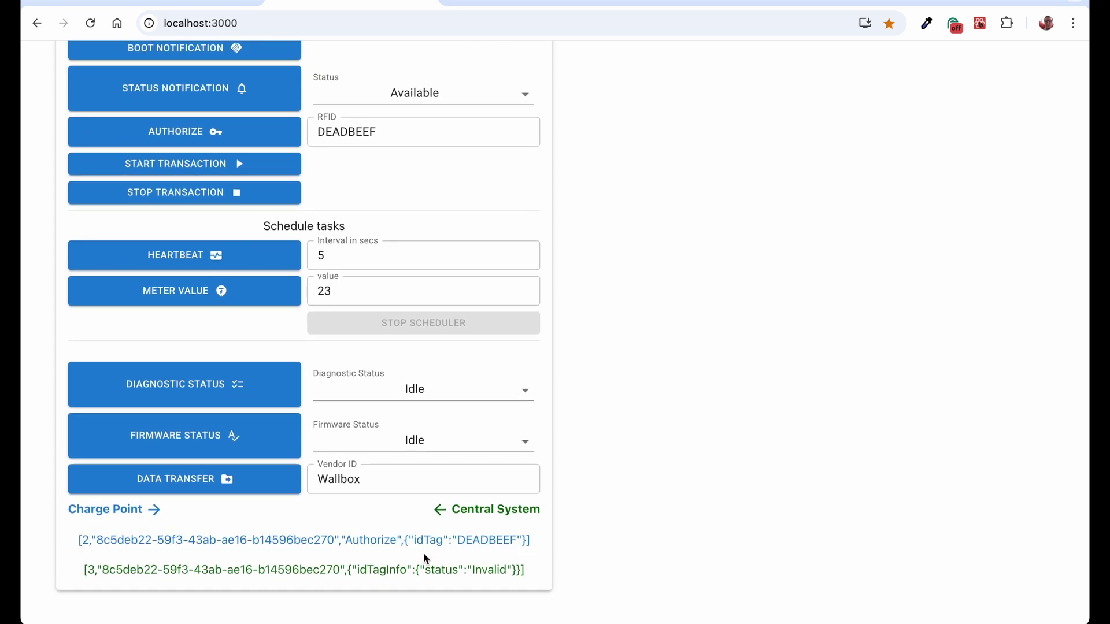
pyautogui.doubleClick(499, 540)
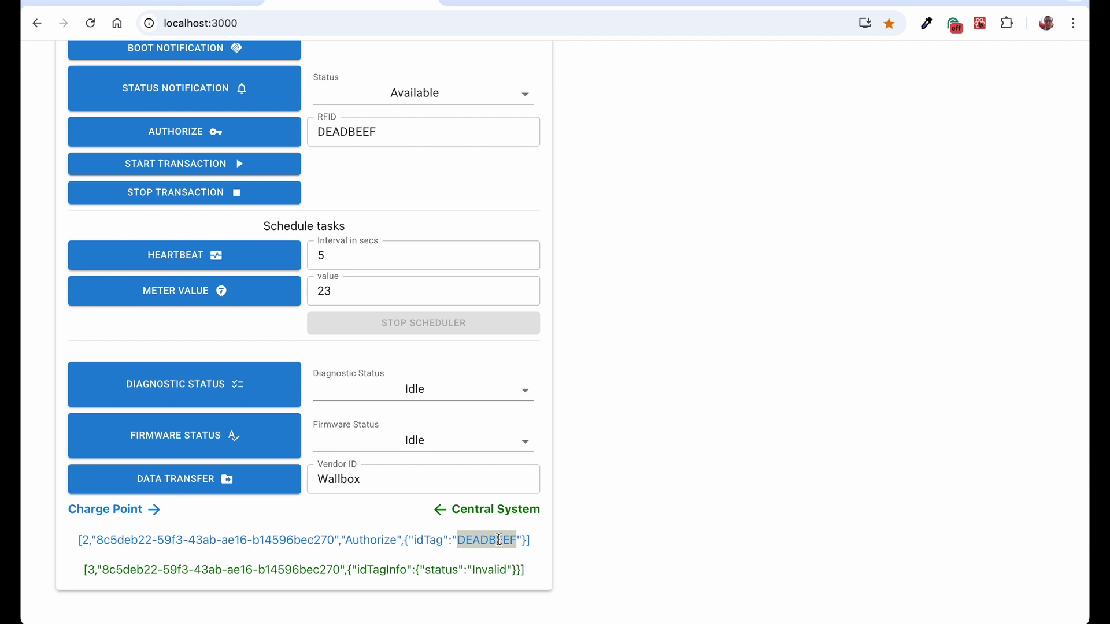
pyautogui.doubleClick(494, 573)
# Back at the top, point out the DEADBEEF value still in the RFID field
pyautogui.scroll(5, 646, 475)
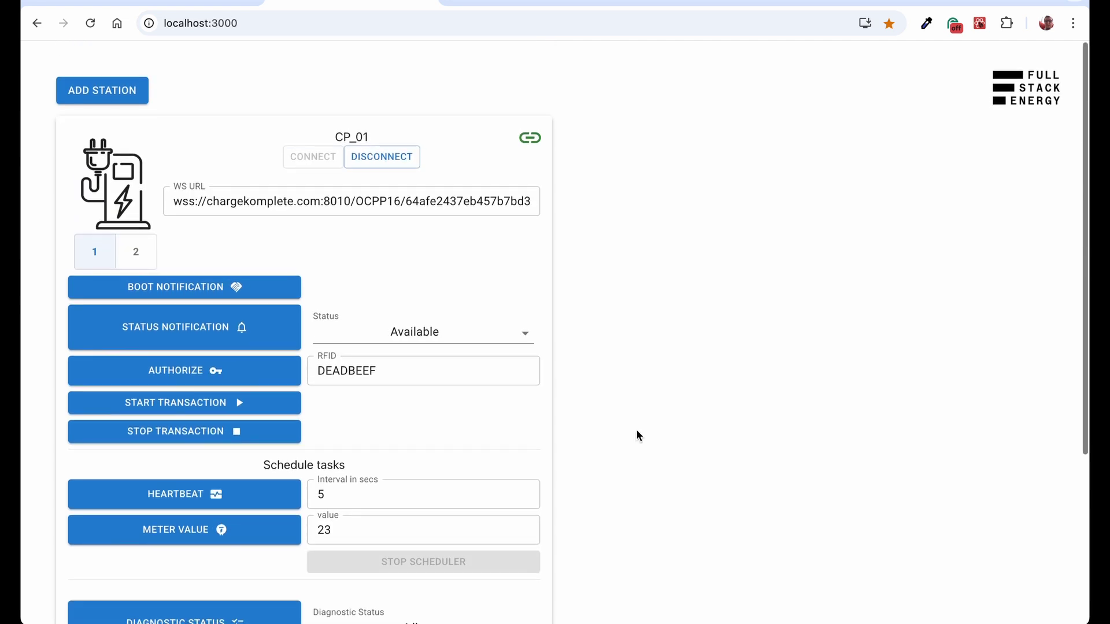
pyautogui.click(376, 370)
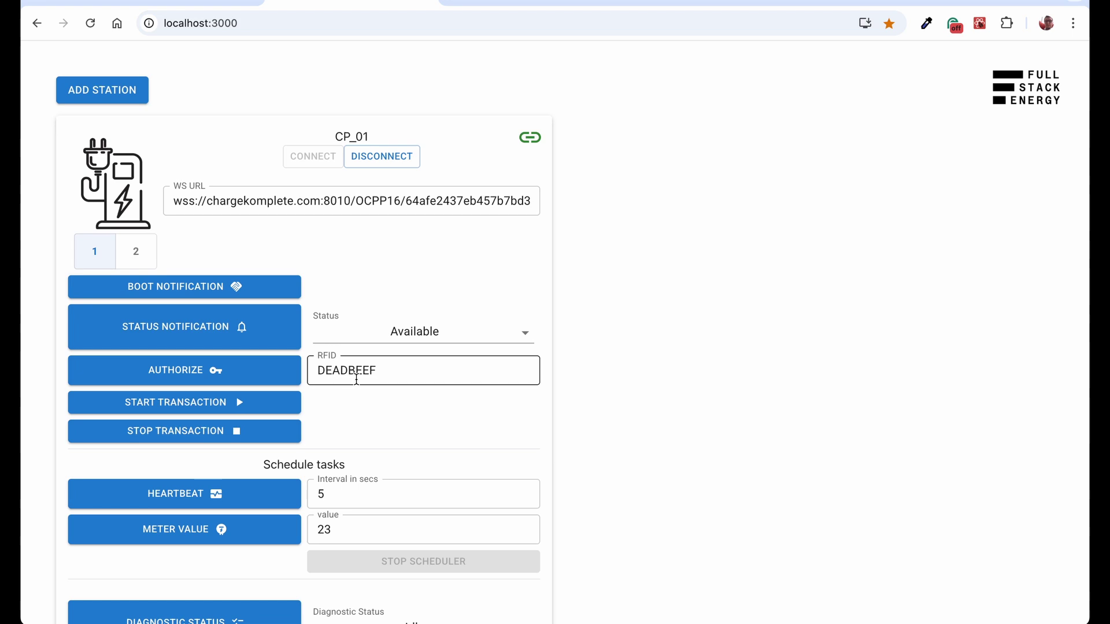
pyautogui.click(403, 406)
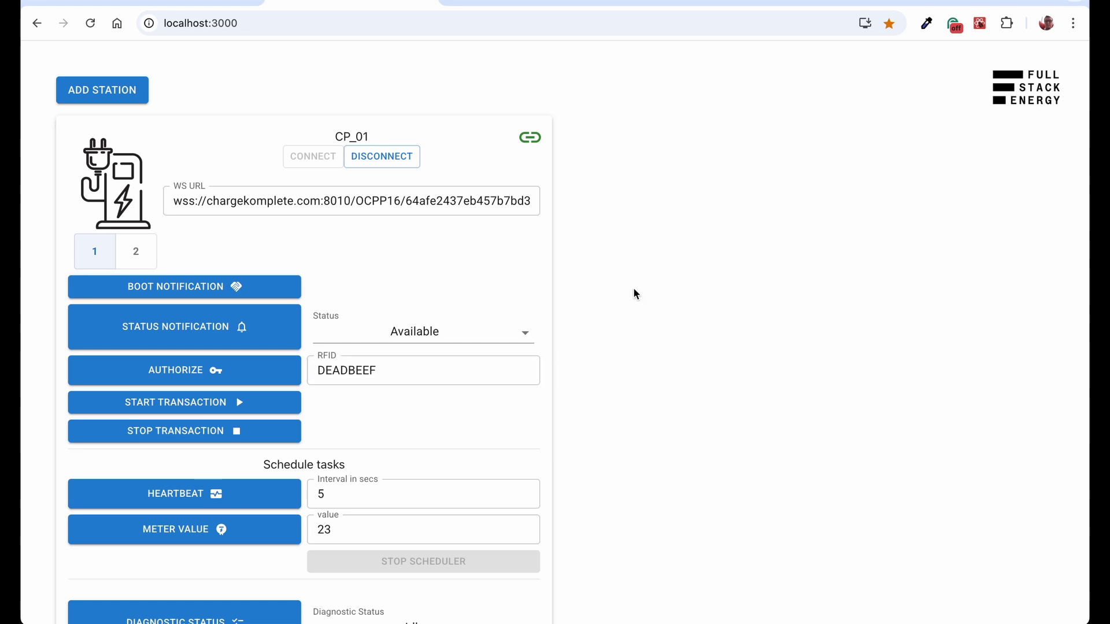
pyautogui.click(539, 8)
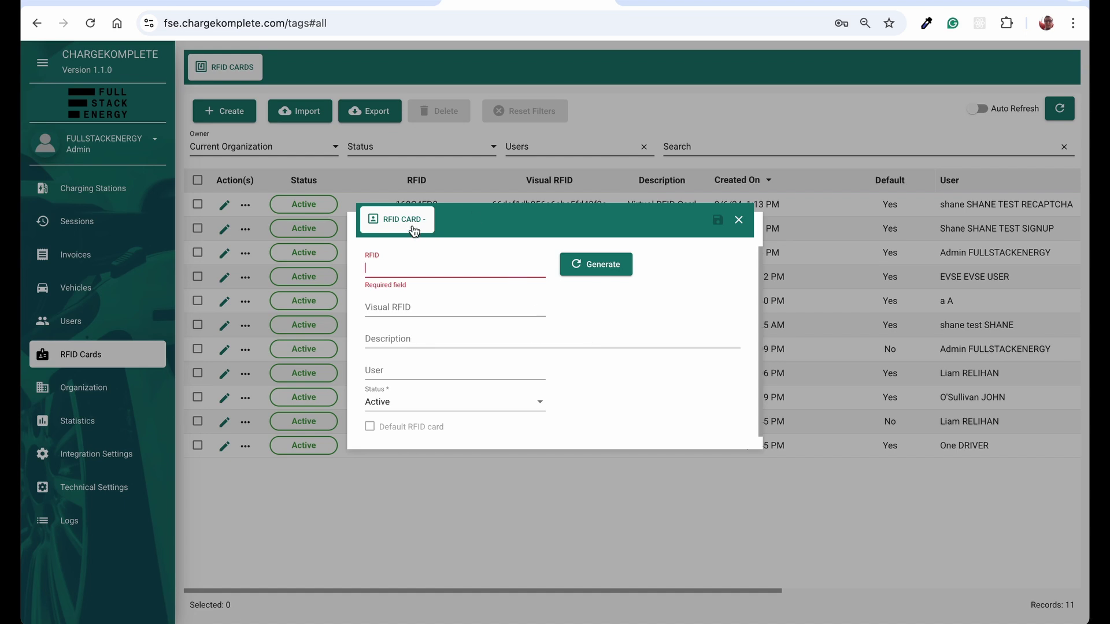
pyautogui.click(595, 266)
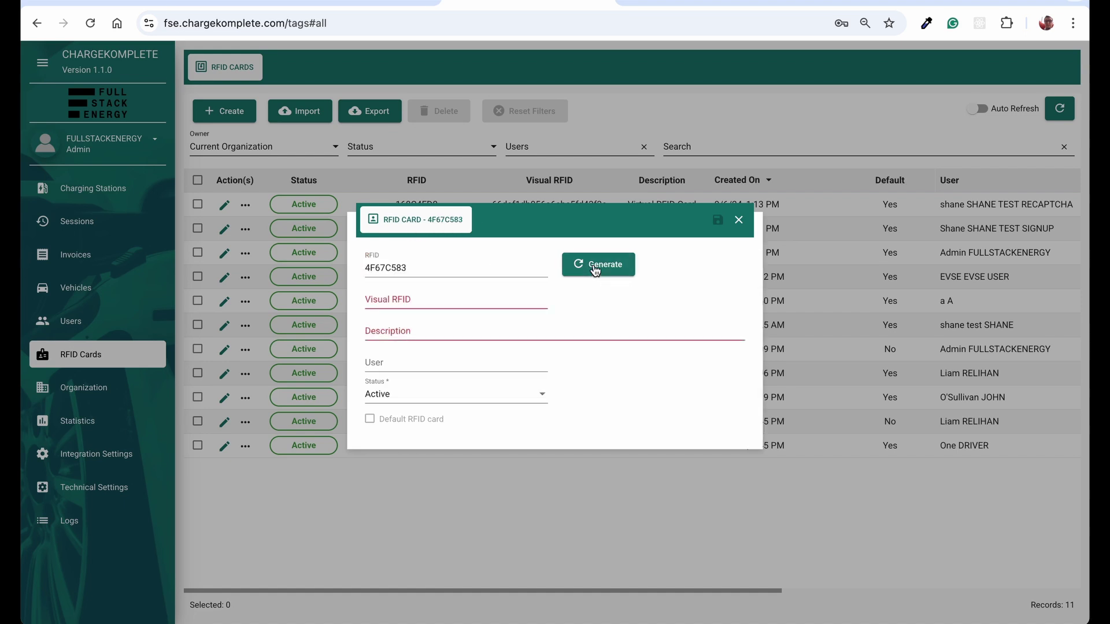
pyautogui.doubleClick(381, 271)
pyautogui.hotkey('ctrl', 'c')
pyautogui.click(391, 299)
pyautogui.hotkey('ctrl', 'v')
# Describe the card as 'RFID for tutorial', assign it to the admin user, and mark it default
pyautogui.click(397, 330)
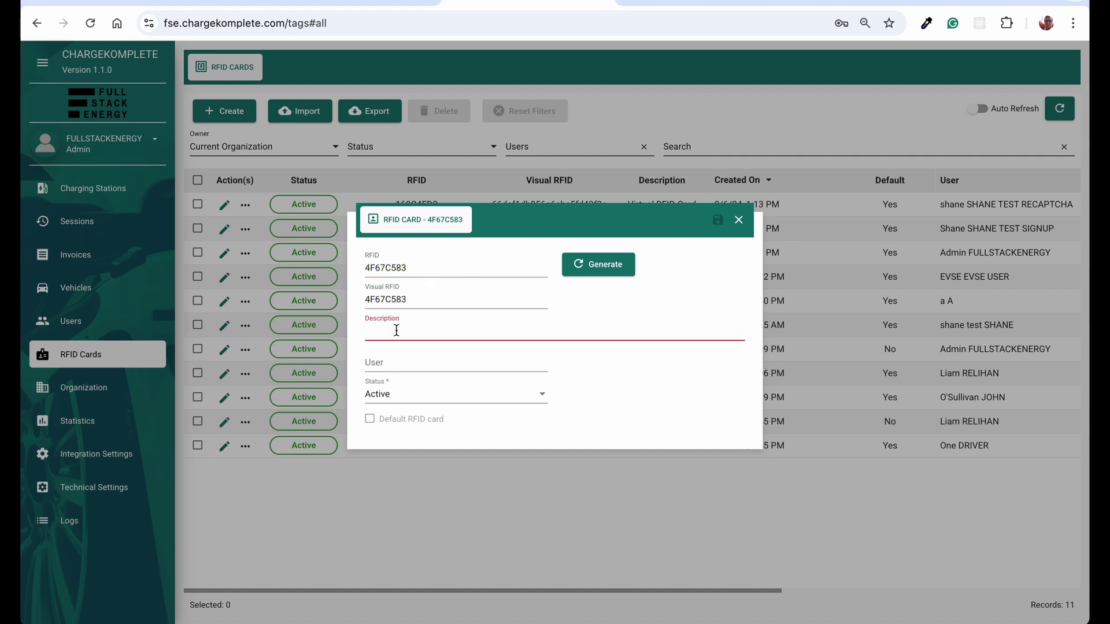
pyautogui.write('RFID for tutorial')
pyautogui.click(398, 365)
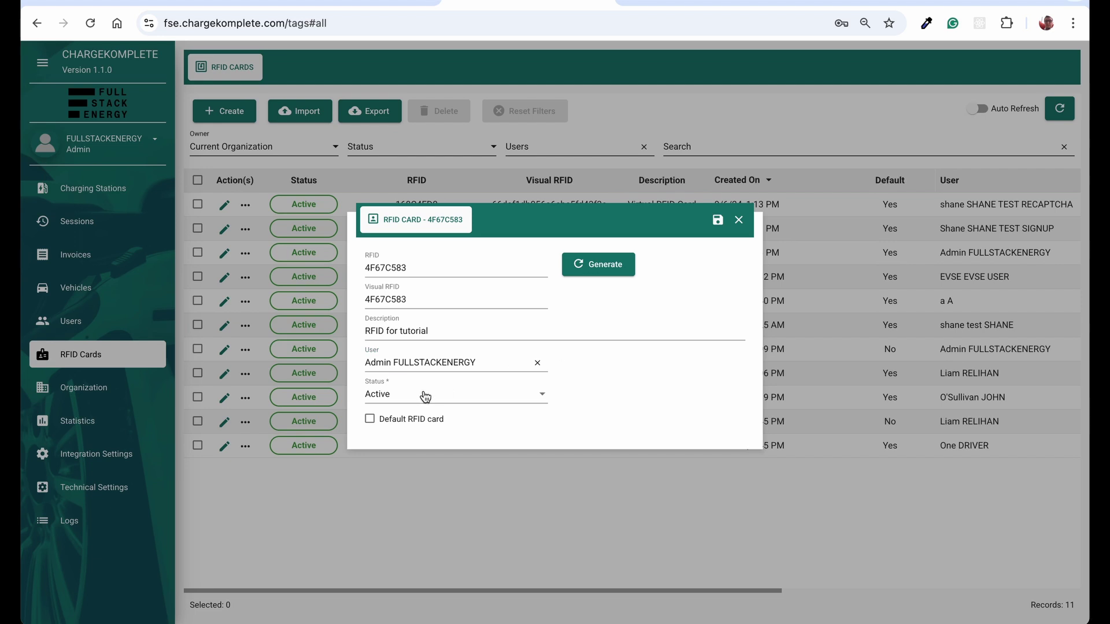
pyautogui.click(374, 421)
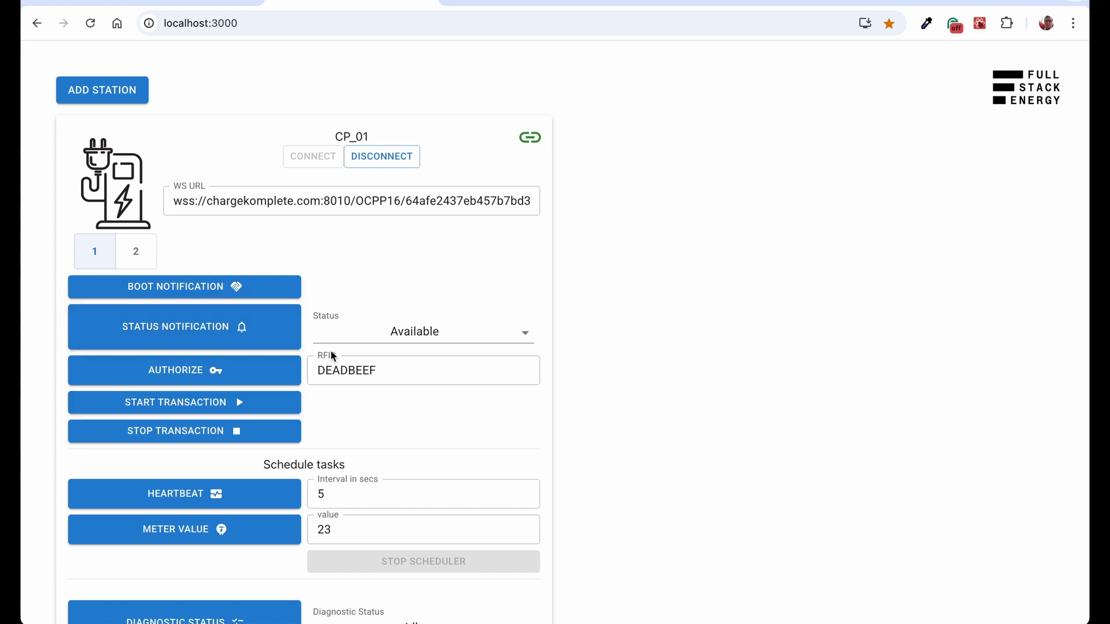
# Replace DEADBEEF with 4F67C583 in the RFID field and send an Authorize request
pyautogui.doubleClick(336, 370)
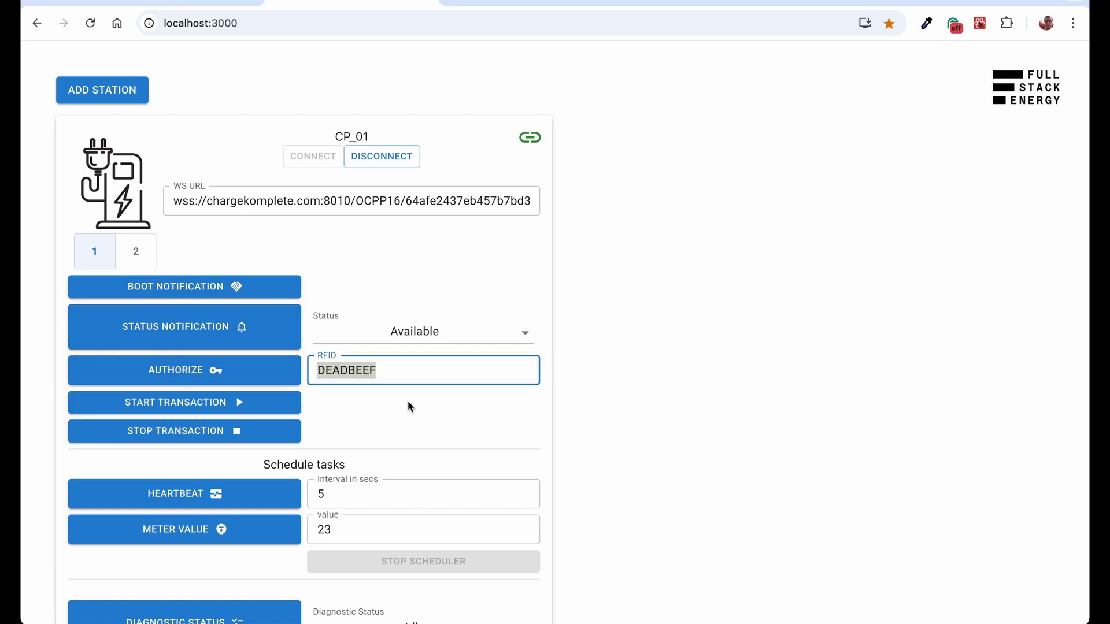
pyautogui.hotkey('ctrl', 'v')
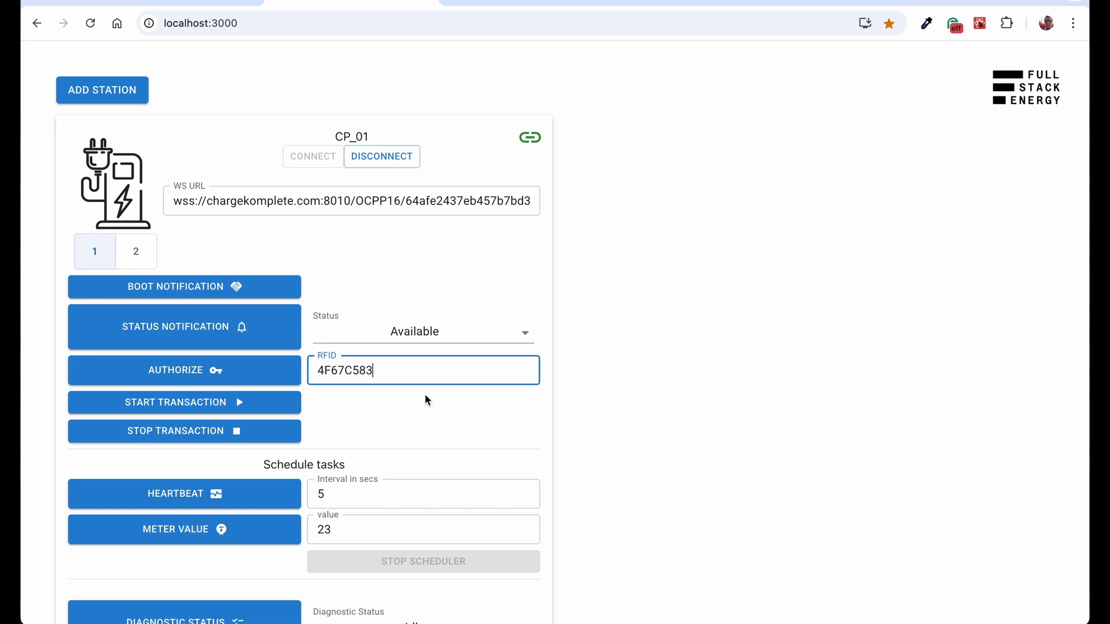
pyautogui.scroll(-3, 426, 399)
pyautogui.click(268, 277)
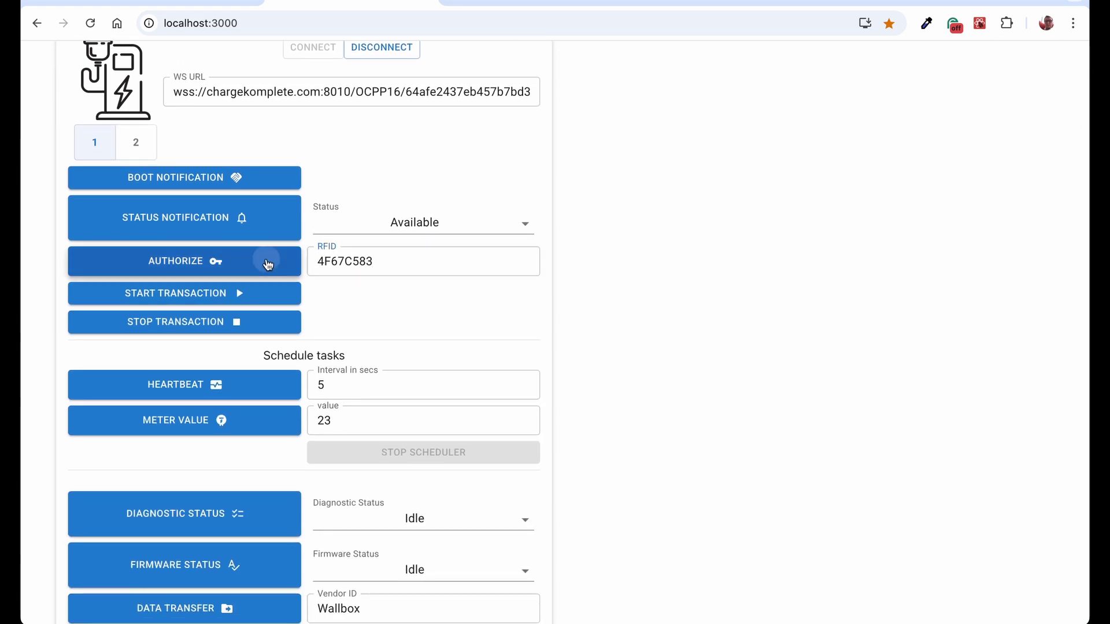
# In the message log, highlight the new Authorize request line and its Accepted status
pyautogui.scroll(-4, 379, 315)
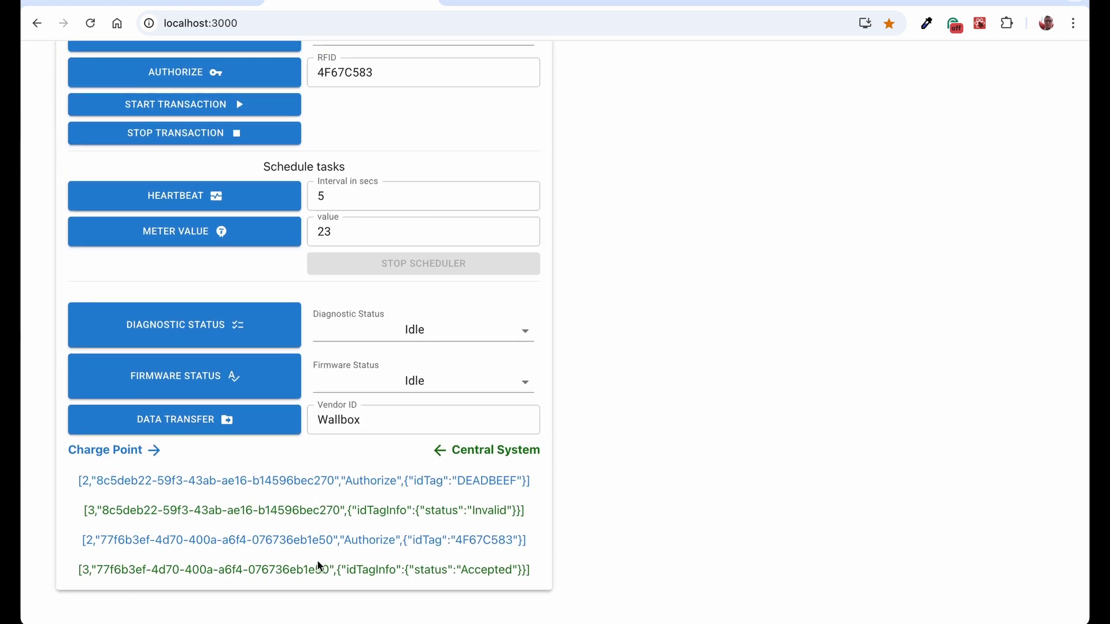
pyautogui.moveTo(76, 541); pyautogui.dragTo(535, 542)
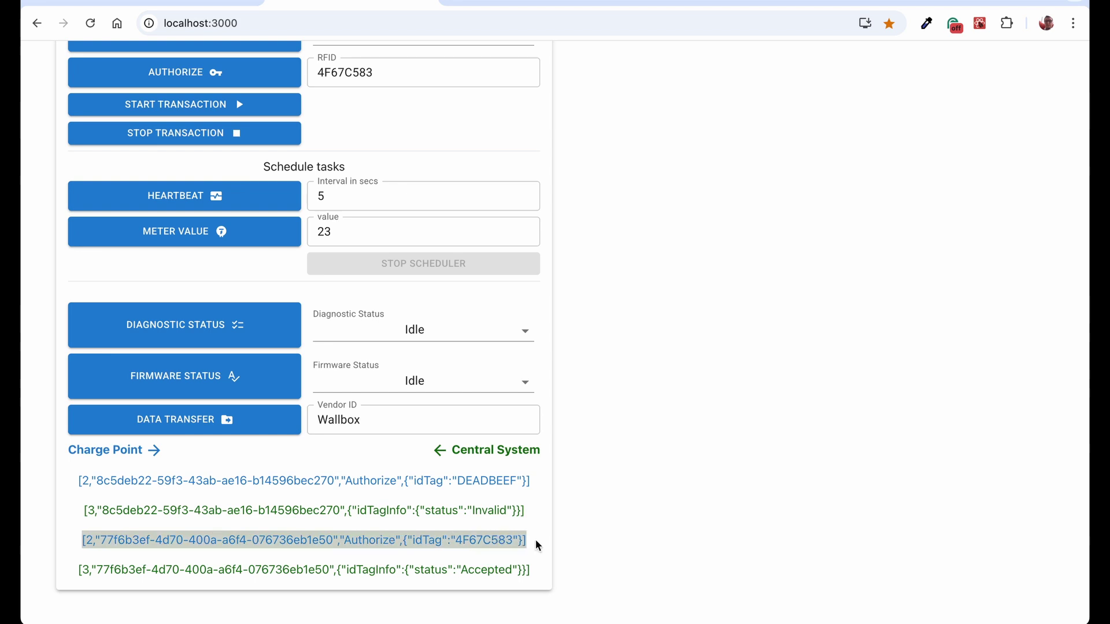
pyautogui.doubleClick(486, 569)
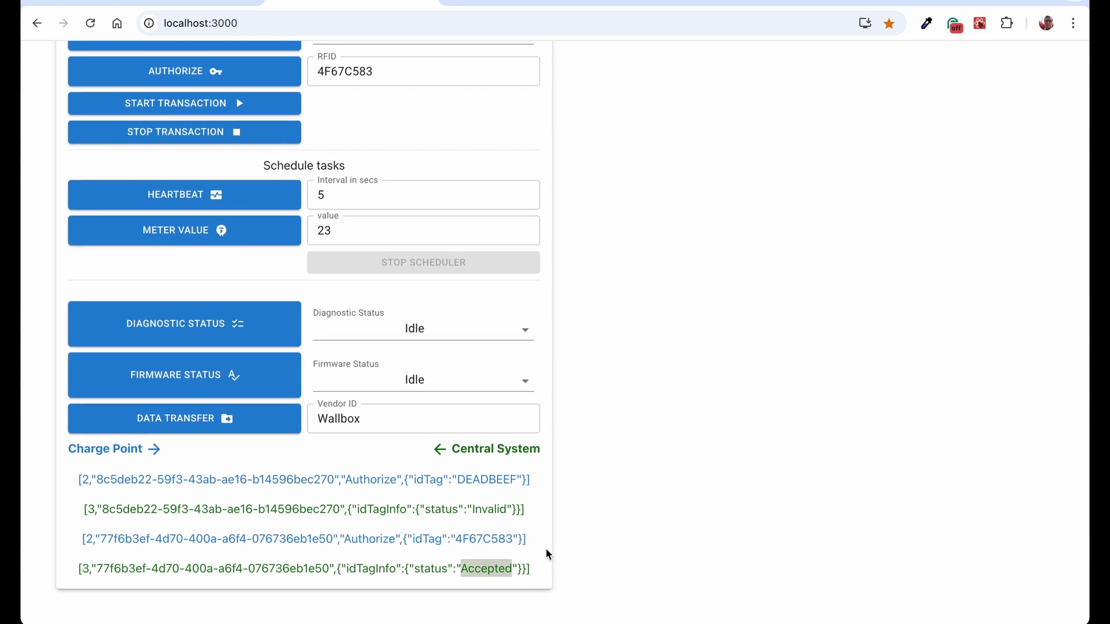
pyautogui.click(713, 240)
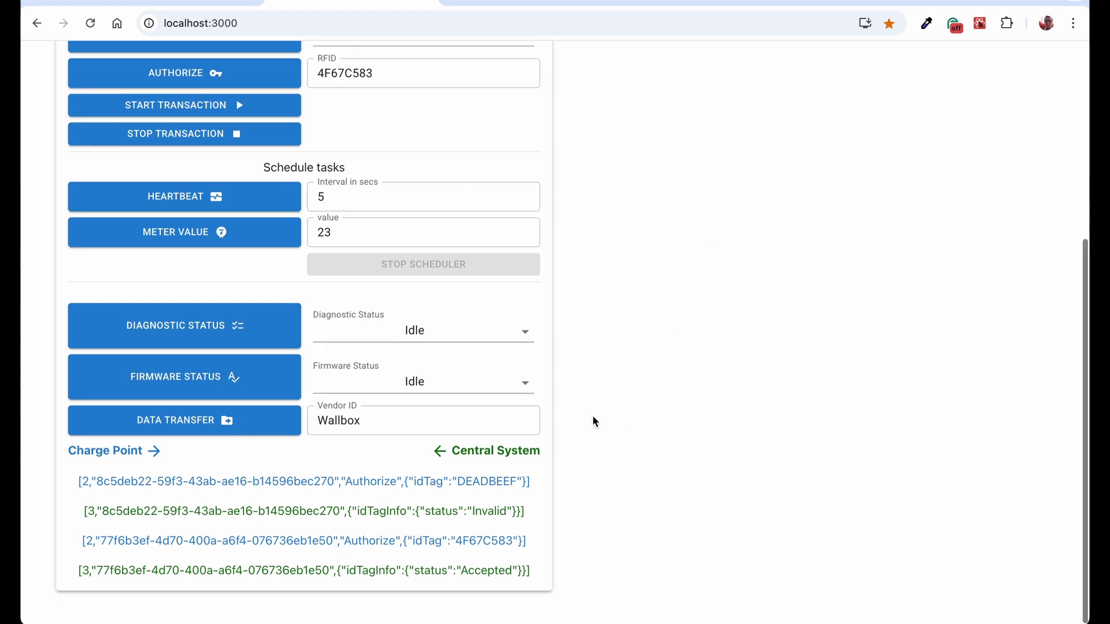
pyautogui.scroll(3, 591, 414)
pyautogui.click(238, 255)
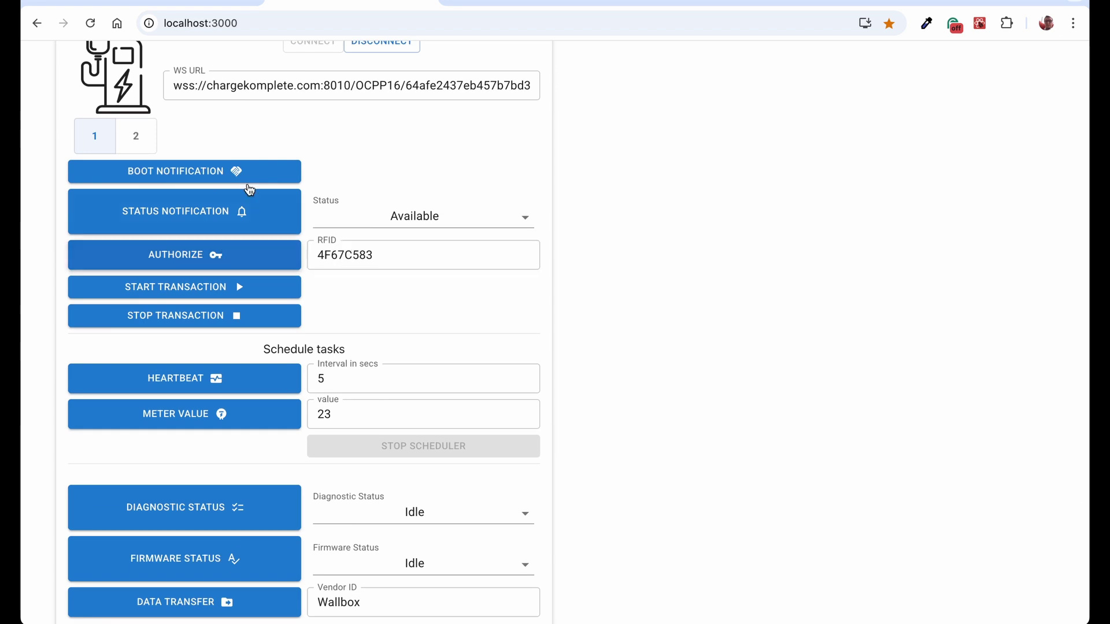
pyautogui.scroll(2, 393, 283)
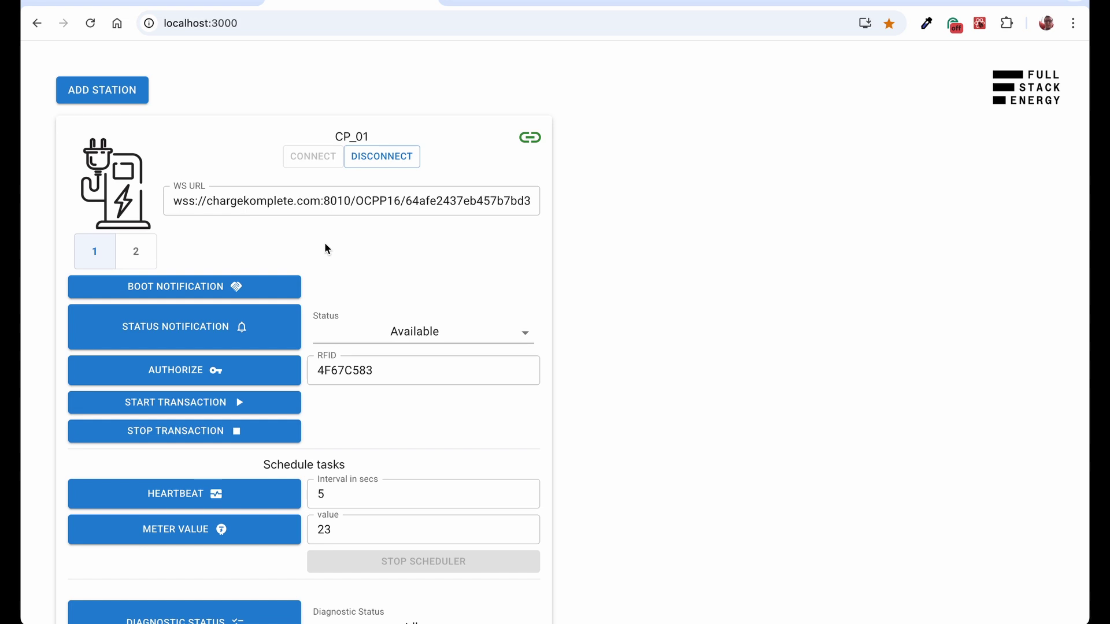
pyautogui.scroll(-5, 401, 410)
pyautogui.scroll(4, 400, 411)
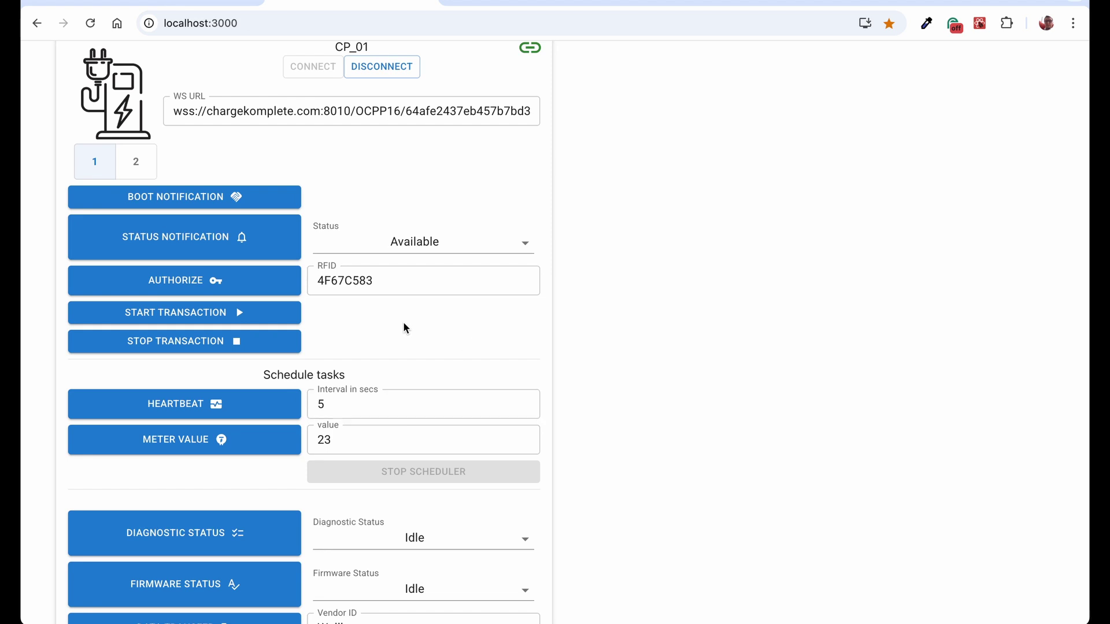
pyautogui.scroll(-4, 404, 324)
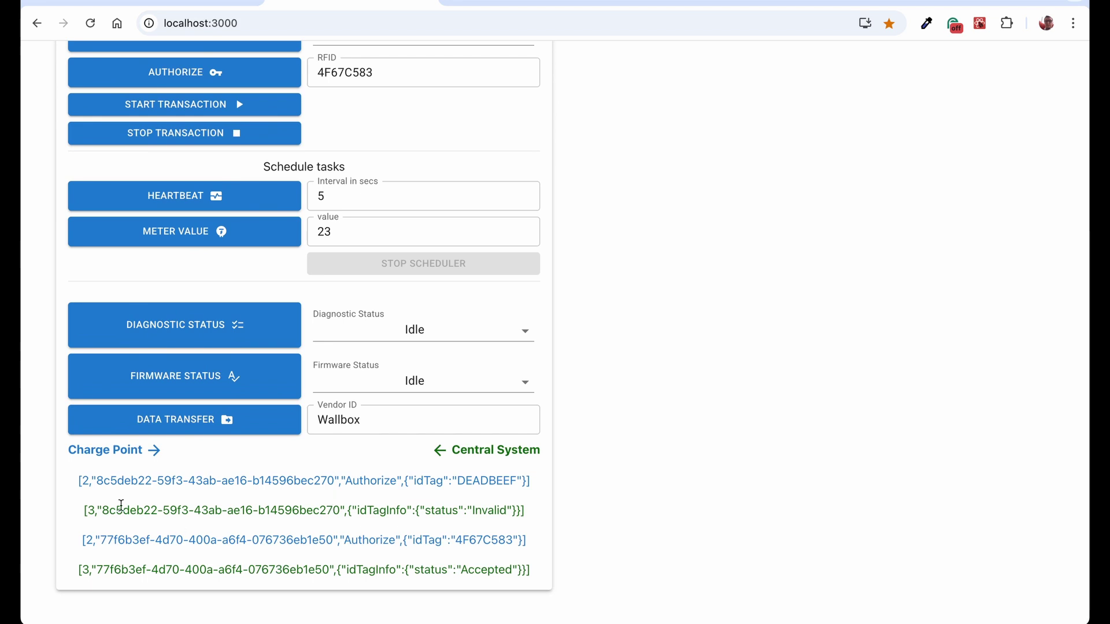
pyautogui.moveTo(79, 480); pyautogui.dragTo(521, 483)
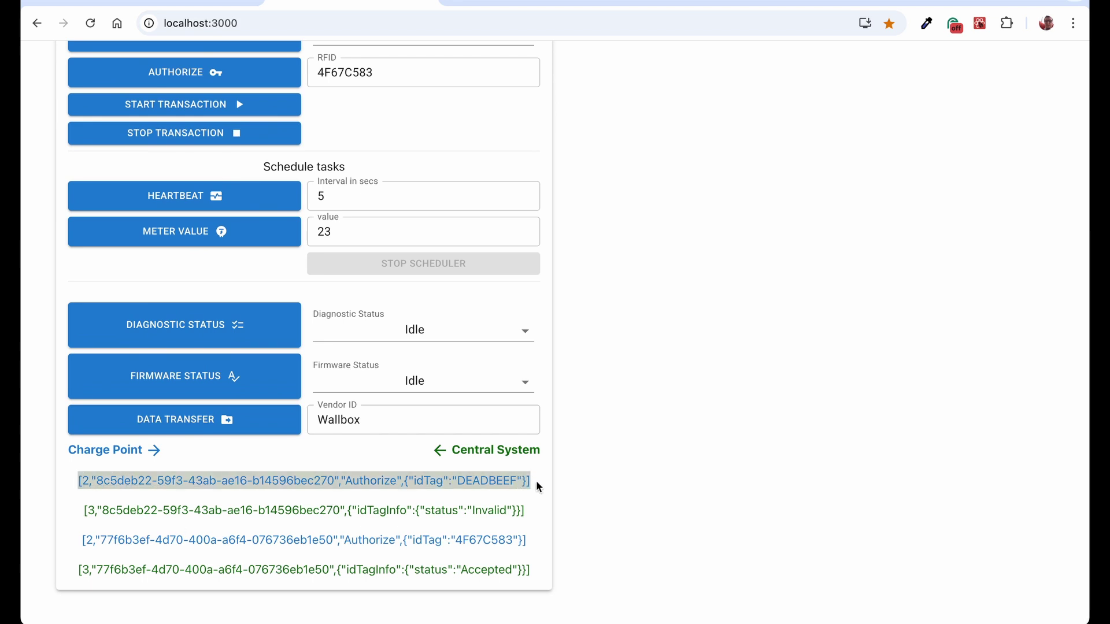
pyautogui.doubleClick(491, 474)
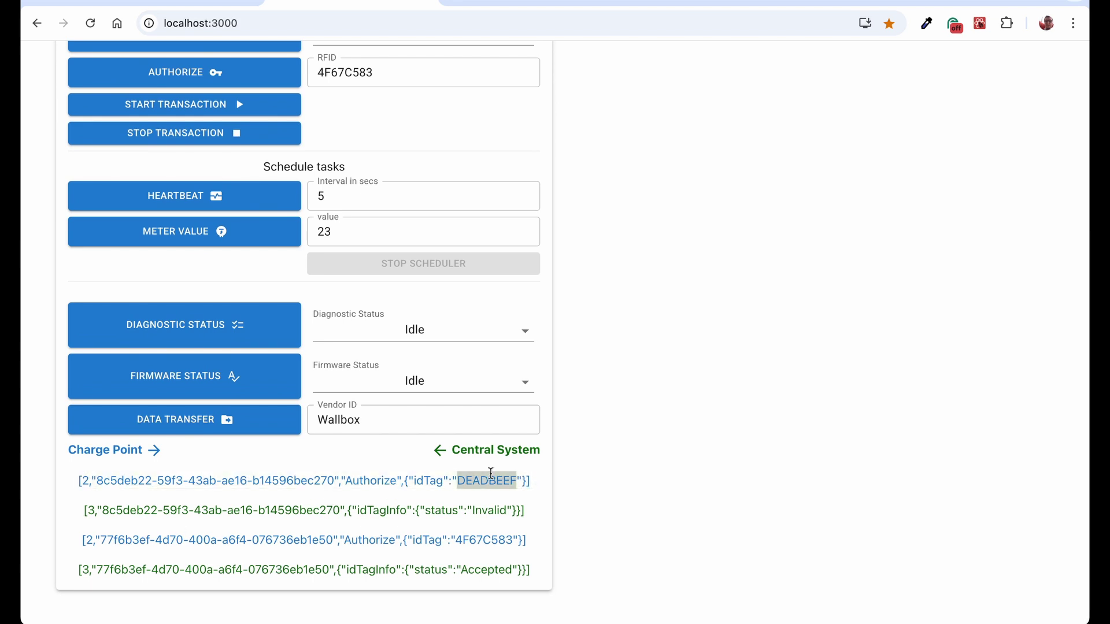
pyautogui.doubleClick(491, 509)
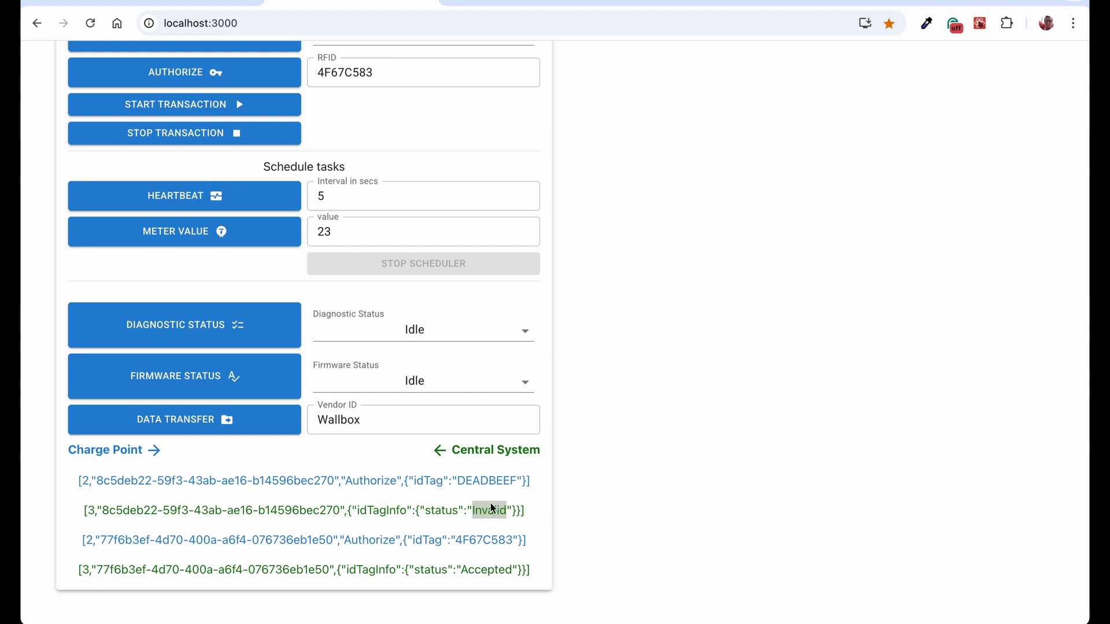
pyautogui.doubleClick(493, 567)
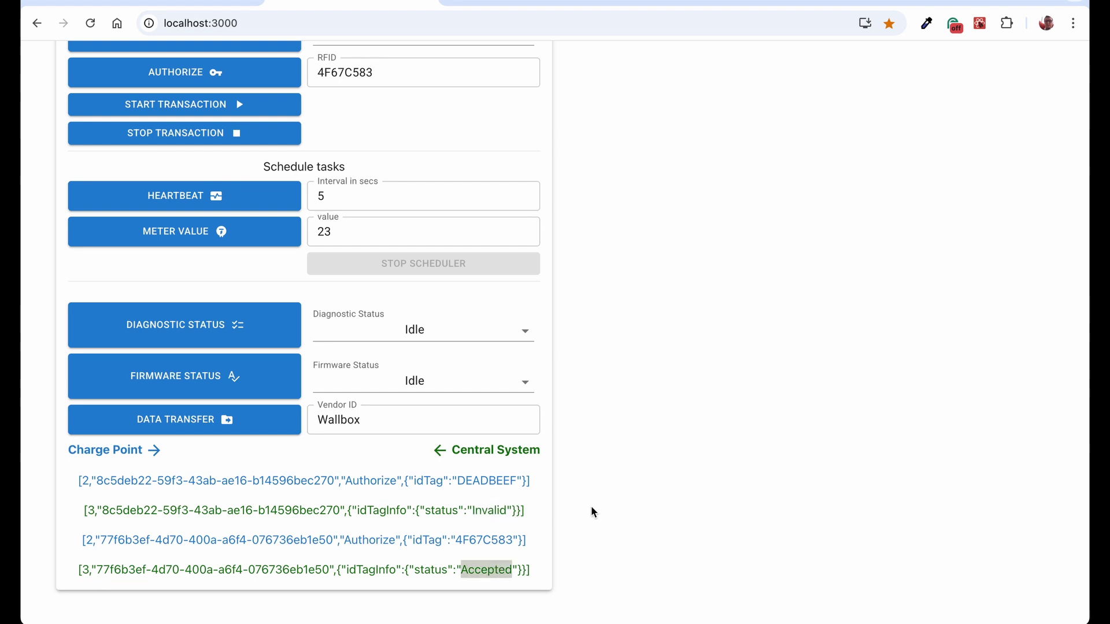
pyautogui.scroll(5, 591, 506)
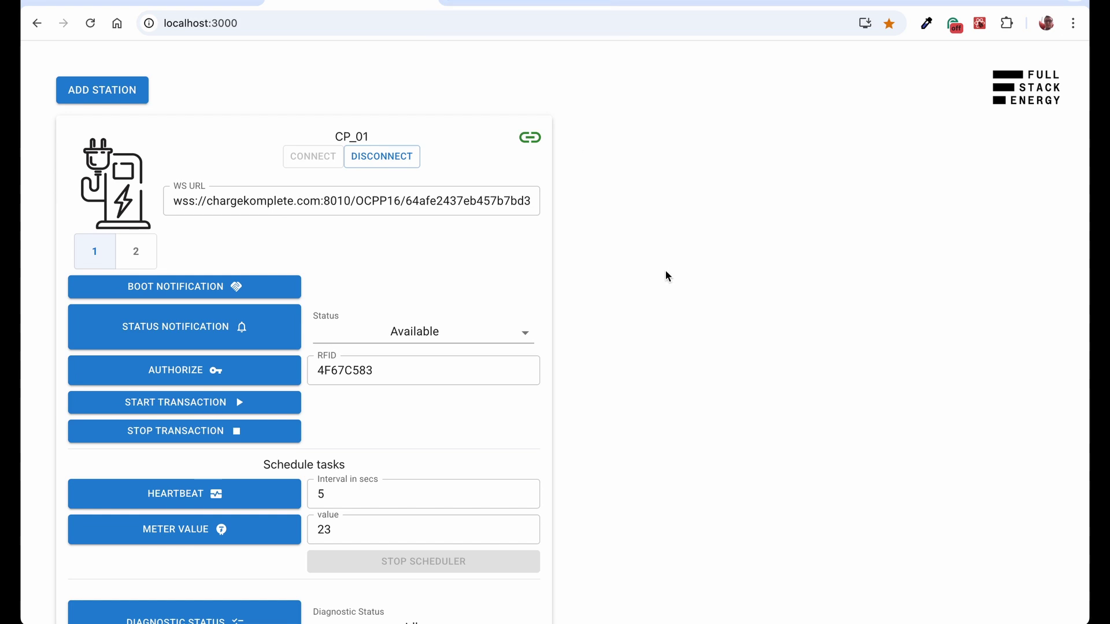
# Bring the OCPP 1.6 PDF forward and jump through the table of contents to section 4.1 Authorize
pyautogui.press('super+Tab')
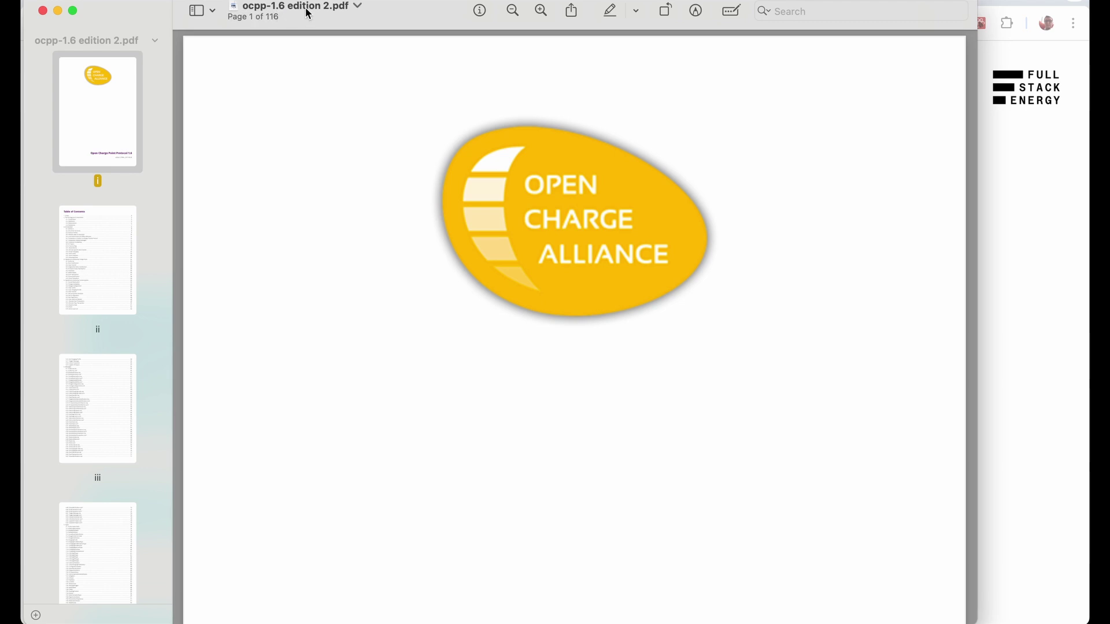
pyautogui.click(104, 269)
pyautogui.scroll(-10, 426, 314)
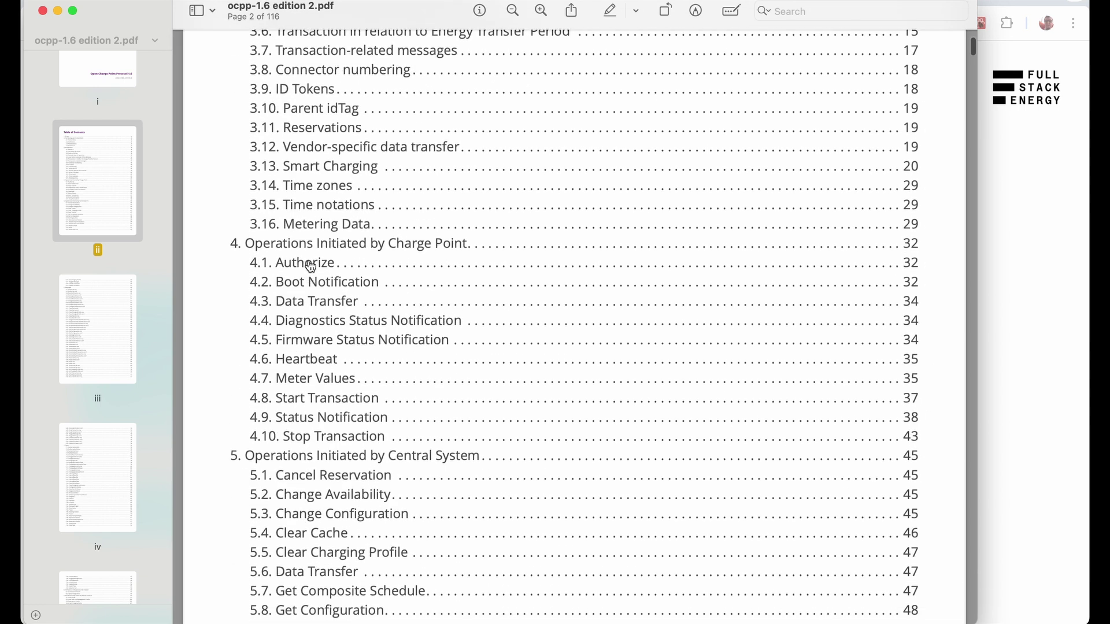
pyautogui.click(310, 267)
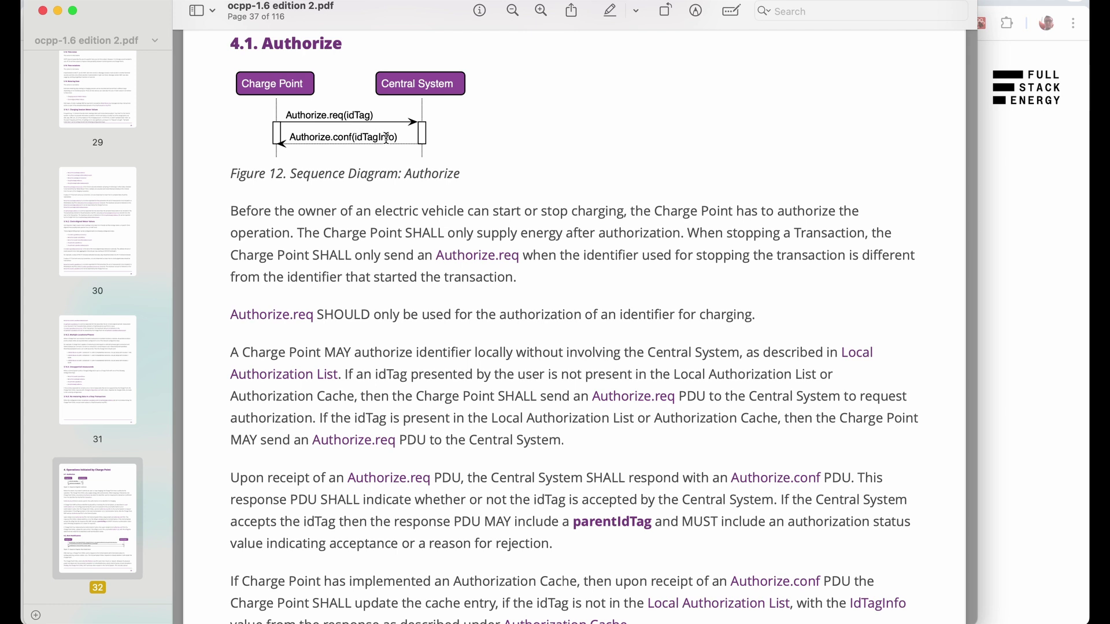
pyautogui.scroll(-1, 591, 309)
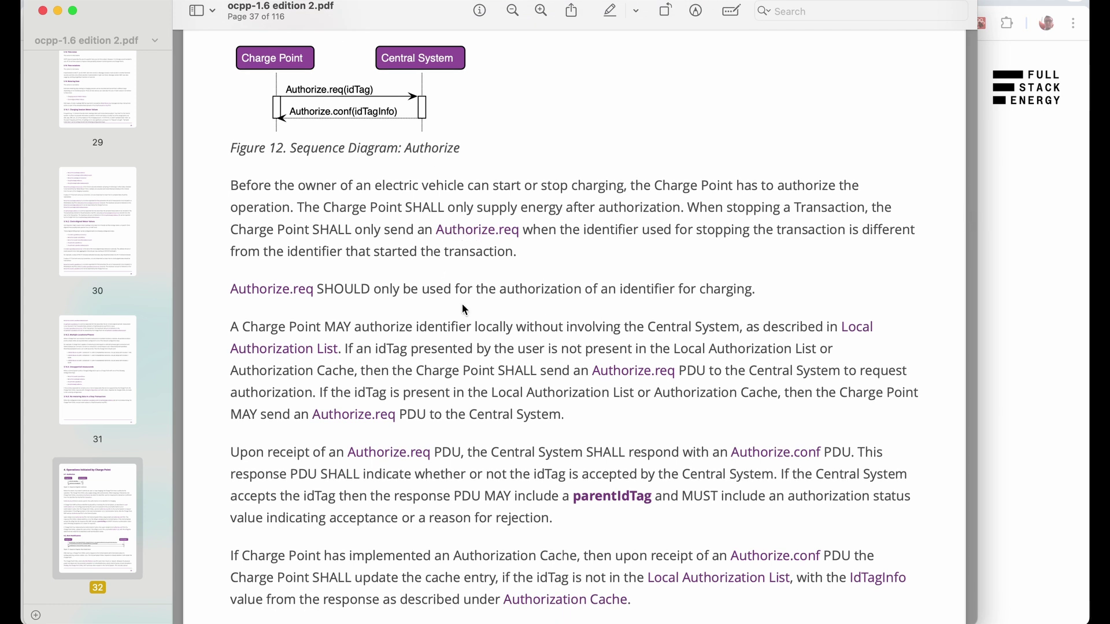
pyautogui.scroll(-1, 464, 310)
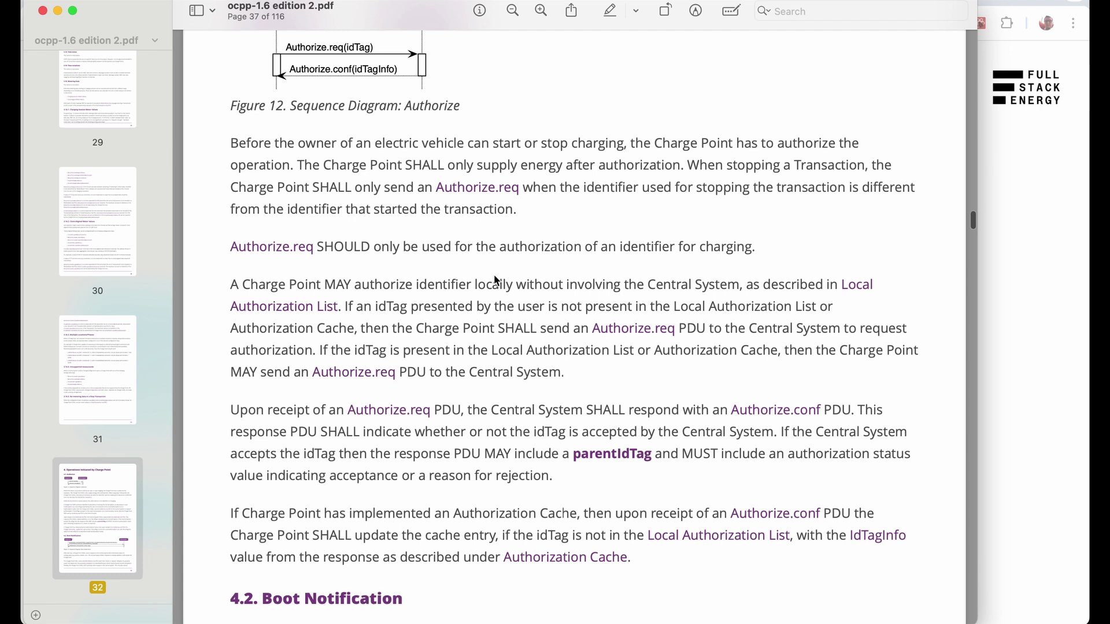
pyautogui.scroll(1, 495, 280)
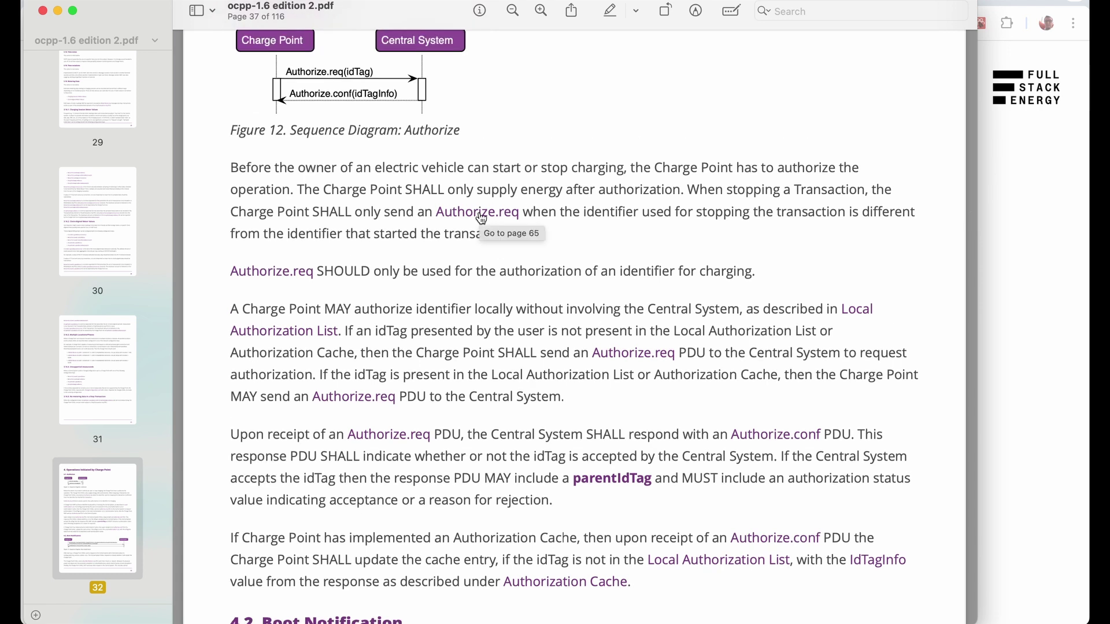
# Go to the Authorize.req table on page 65 and highlight idTag and its Required status
pyautogui.click(485, 218)
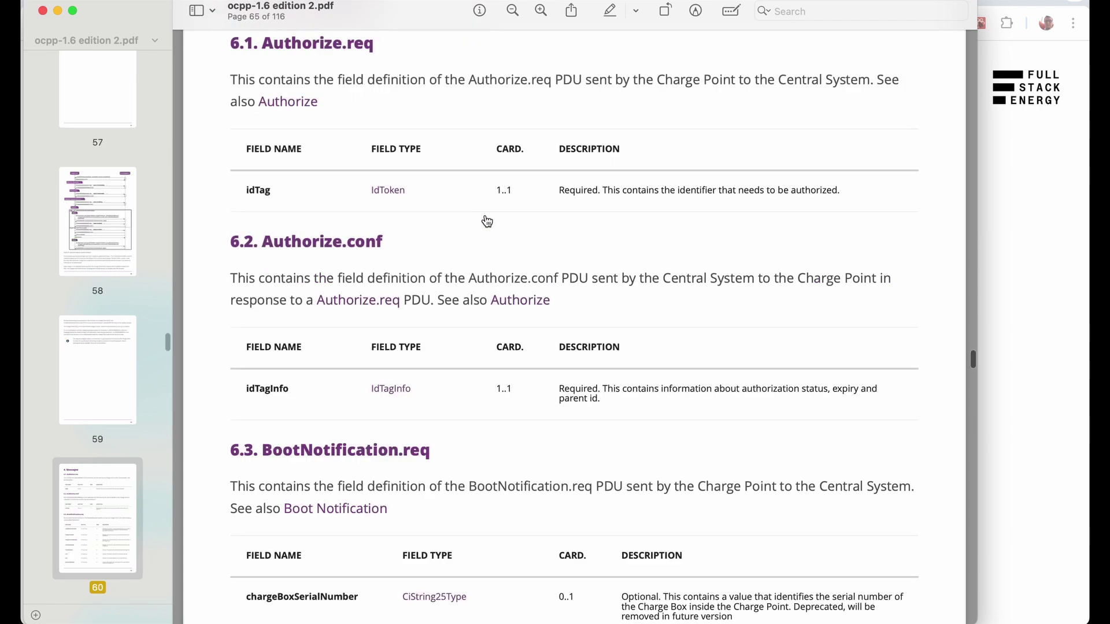
pyautogui.doubleClick(261, 191)
pyautogui.doubleClick(572, 190)
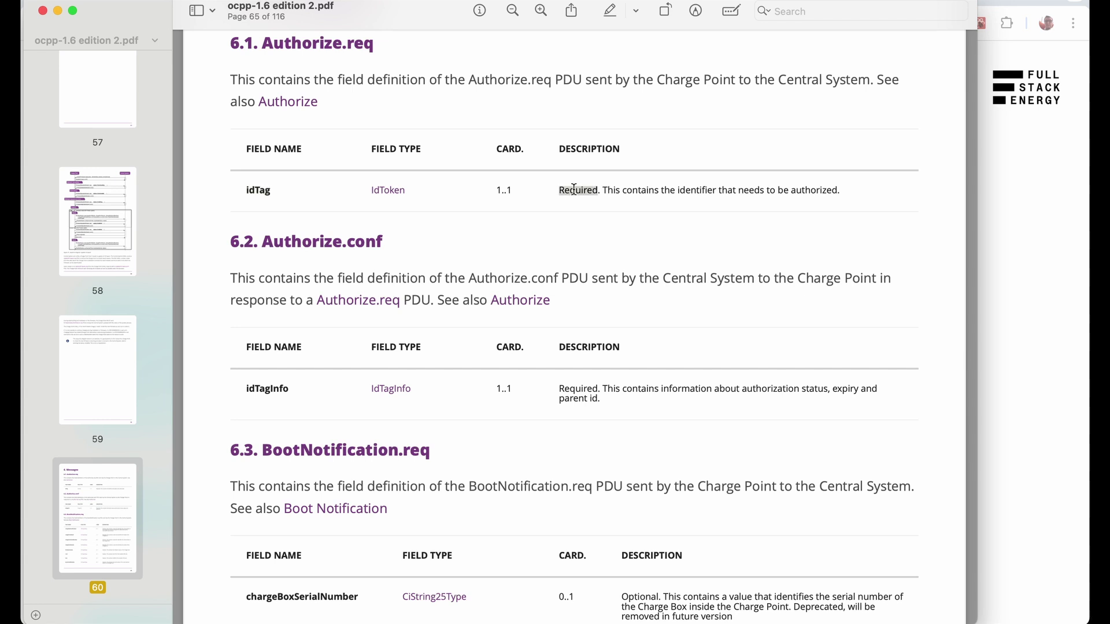
pyautogui.click(513, 244)
# In the simulator log, highlight the DEADBEEF and 4F67C583 idTags, then return to the spec PDF
pyautogui.moveTo(468, 621)
pyautogui.click(389, 592)
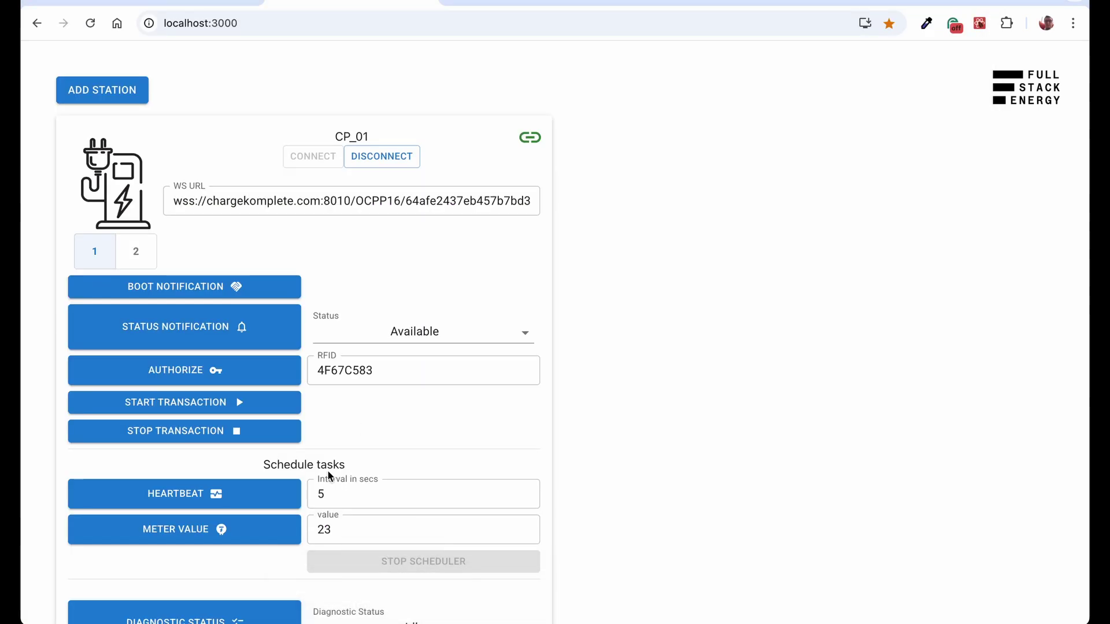
pyautogui.scroll(-5, 327, 470)
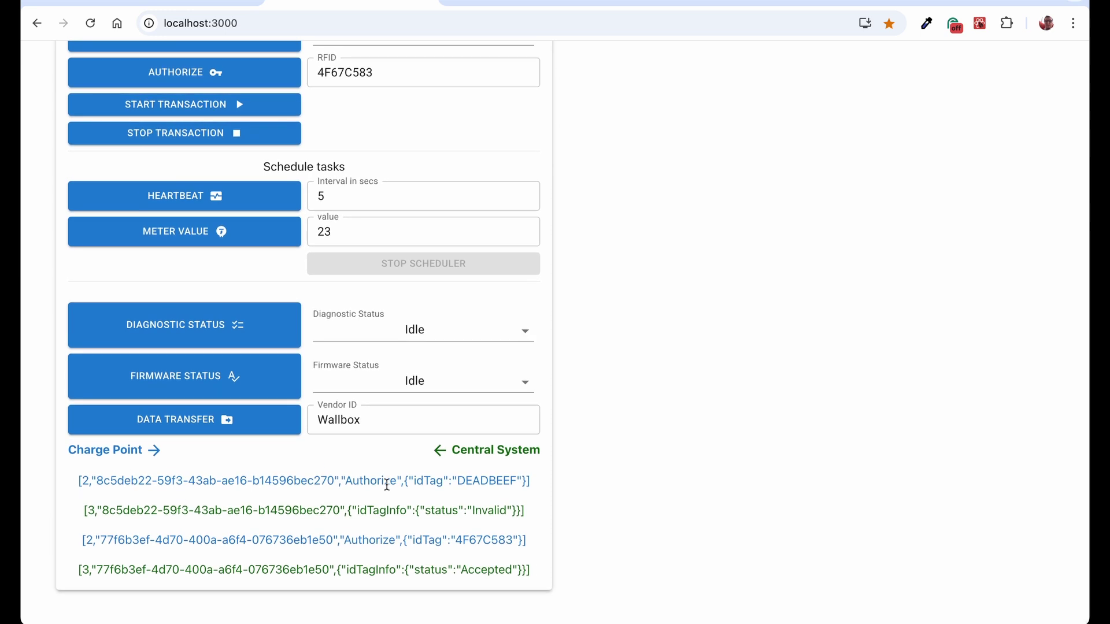
pyautogui.moveTo(408, 480); pyautogui.dragTo(526, 480)
pyautogui.click(486, 480)
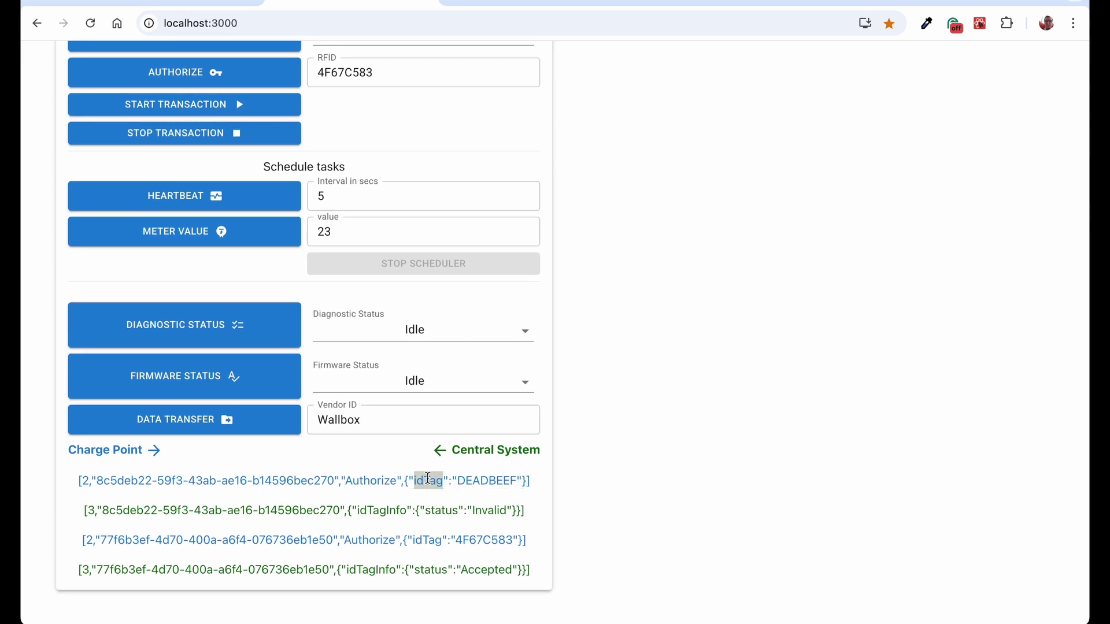
pyautogui.doubleClick(485, 479)
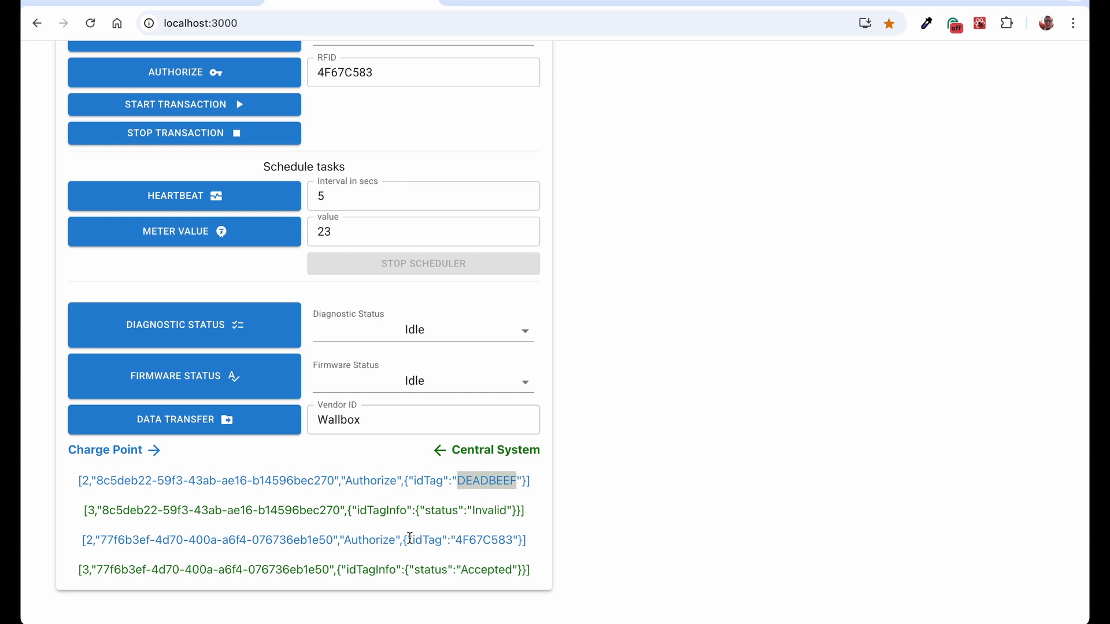
pyautogui.moveTo(412, 538); pyautogui.dragTo(517, 540)
pyautogui.click(527, 542)
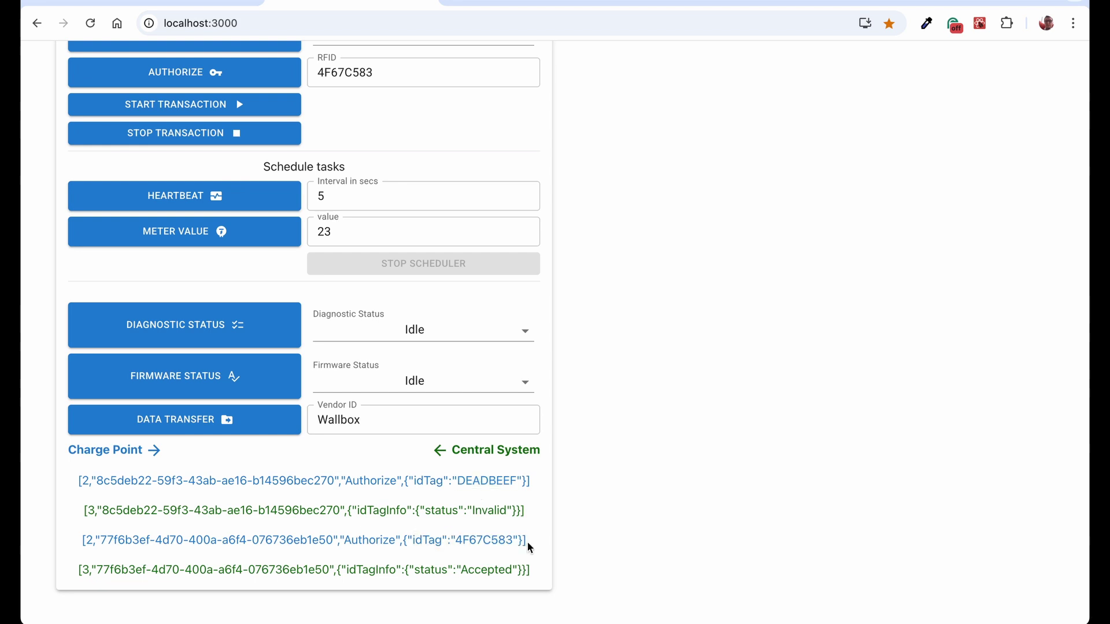
pyautogui.press('super+Tab')
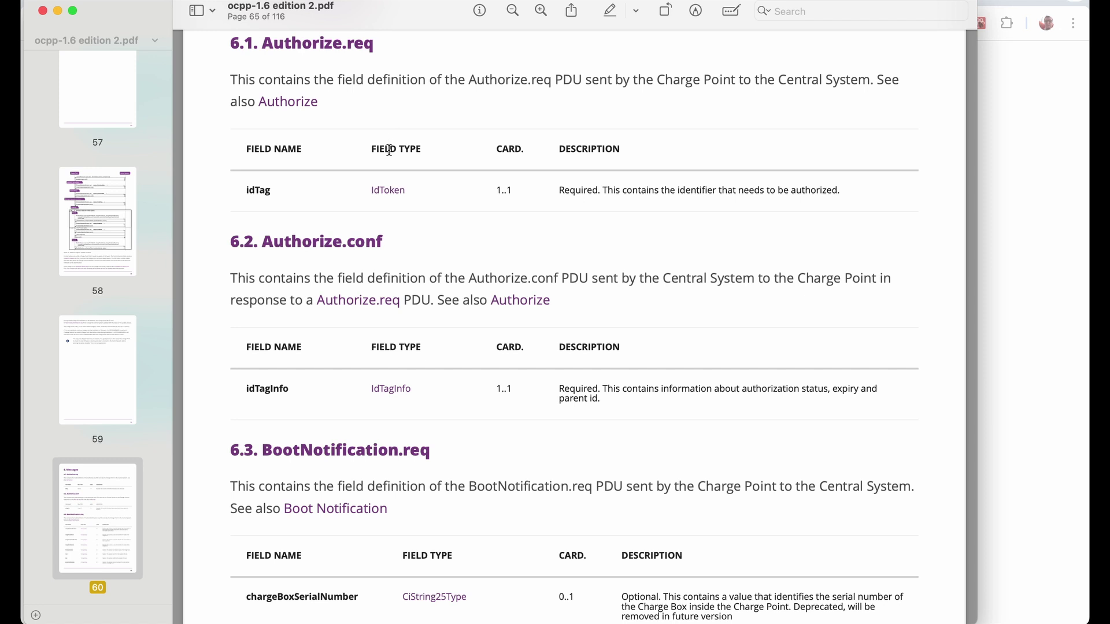
# Follow the IdToken link to section 7.28 and highlight the IdToken heading
pyautogui.click(386, 191)
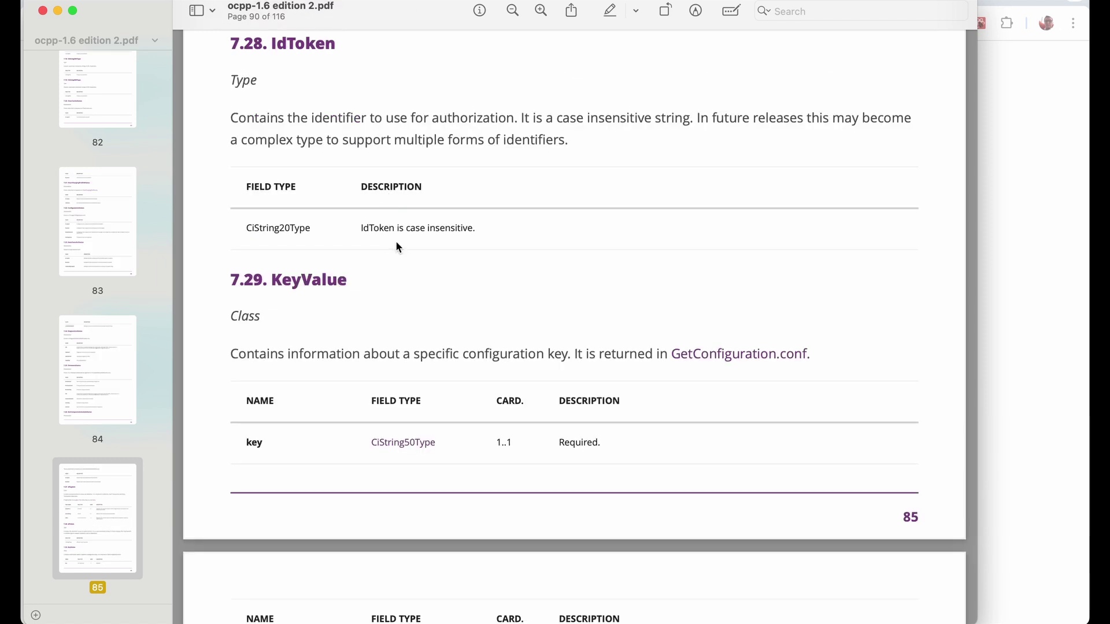
pyautogui.doubleClick(311, 43)
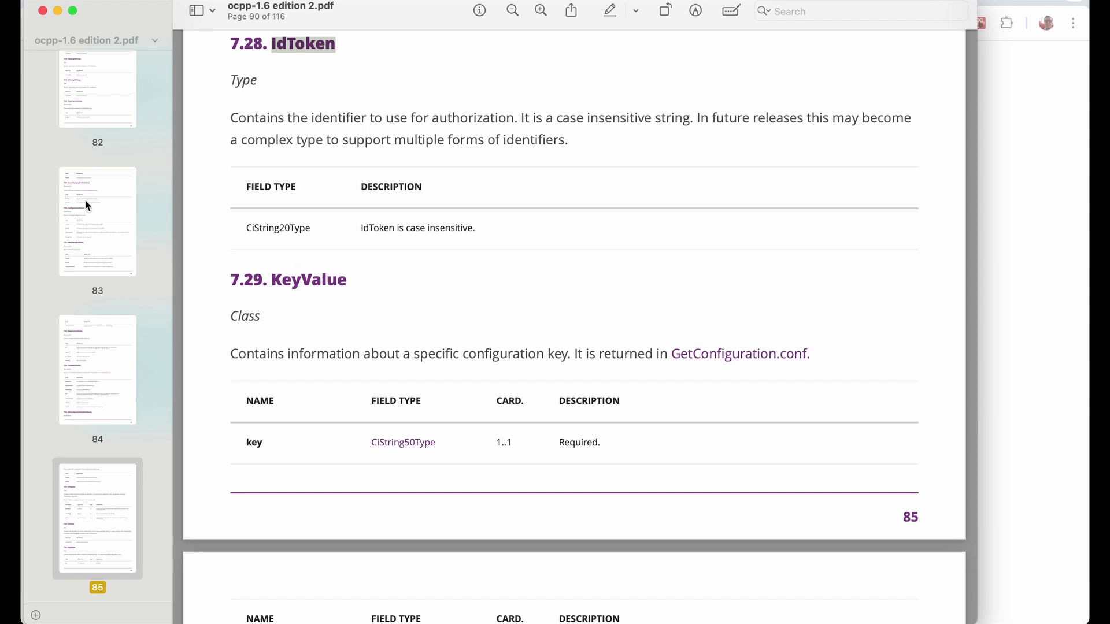
# Navigate via the table of contents and 4.1 Authorize to the Authorize.req definitions on page 65
pyautogui.scroll(20, 87, 205)
pyautogui.scroll(20, 84, 199)
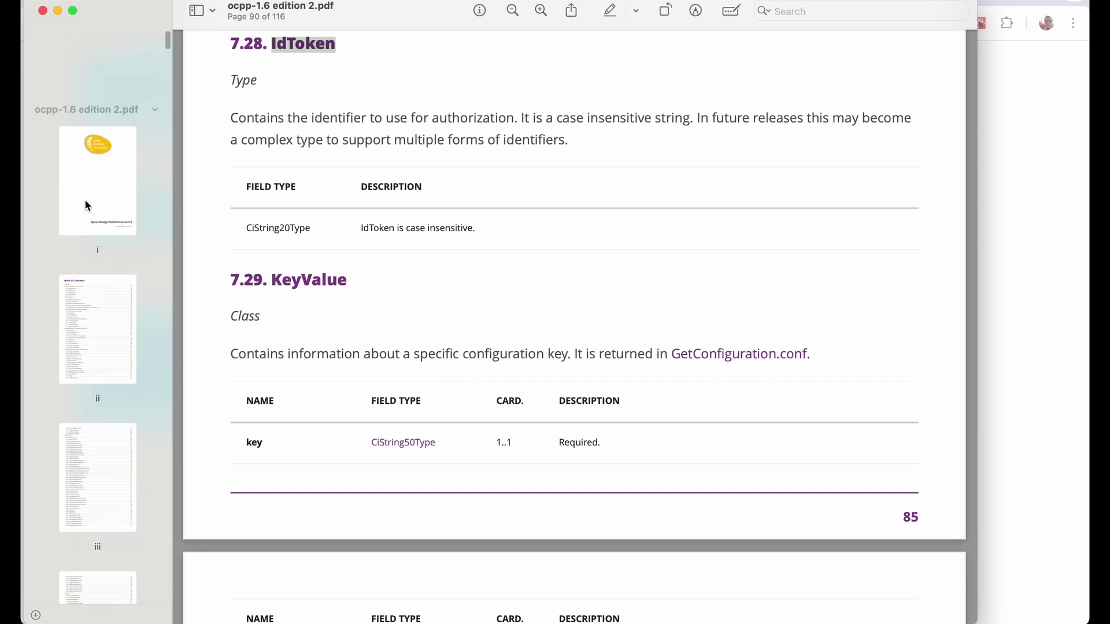
pyautogui.click(88, 272)
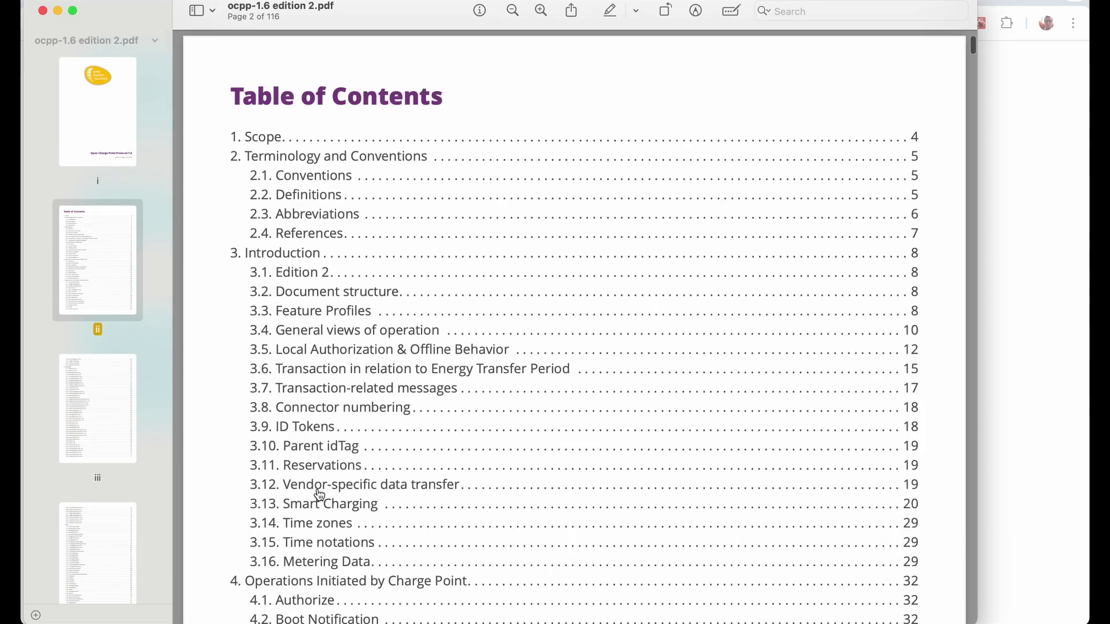
pyautogui.scroll(-5, 318, 496)
pyautogui.click(308, 330)
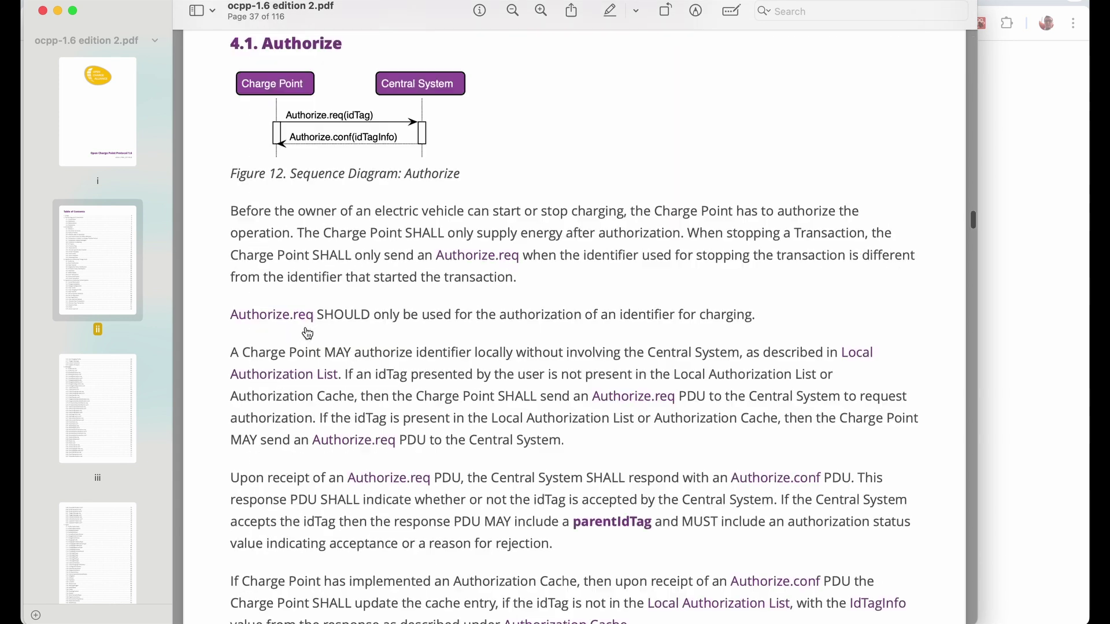
pyautogui.click(488, 261)
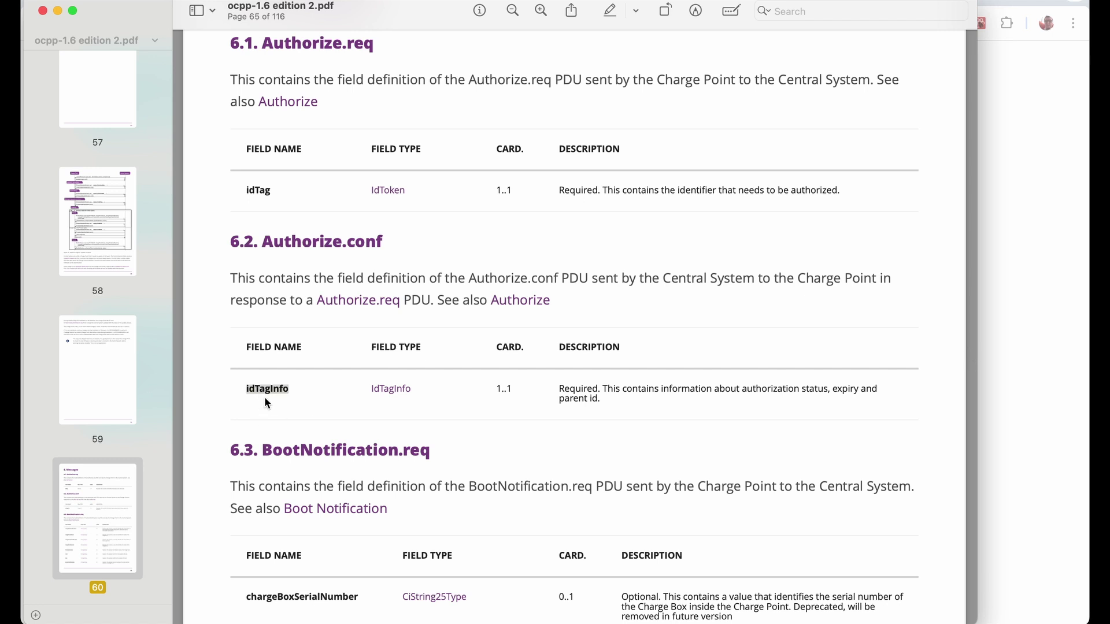
# Highlight the idTagInfo field name in the Authorize.conf table
pyautogui.click(288, 390)
pyautogui.doubleClick(283, 388)
pyautogui.click(283, 388)
pyautogui.moveTo(341, 613)
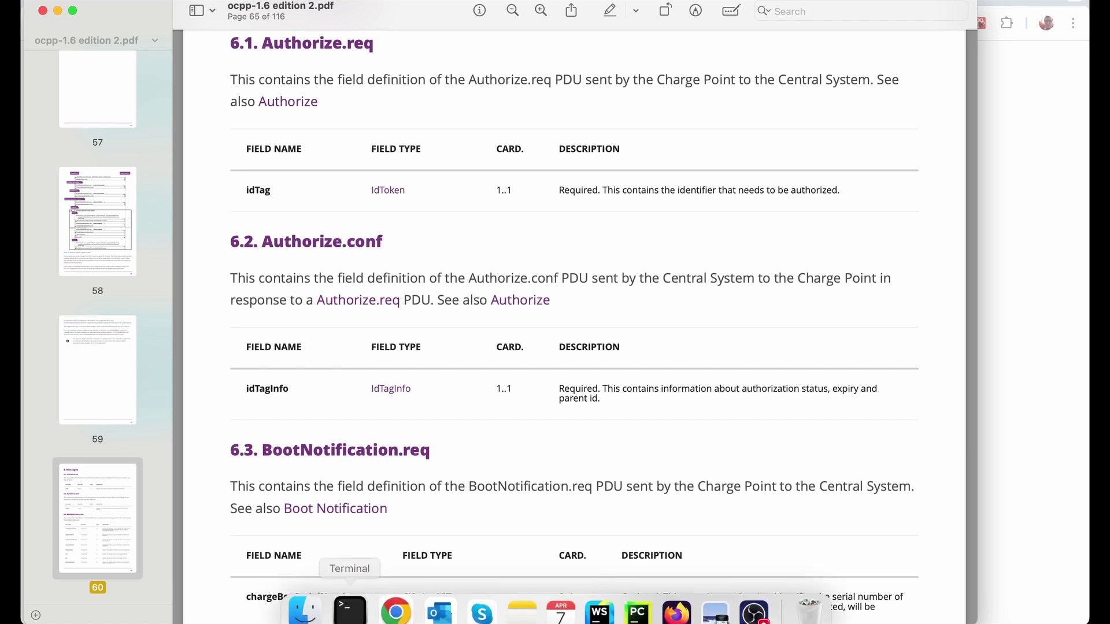
pyautogui.click(384, 594)
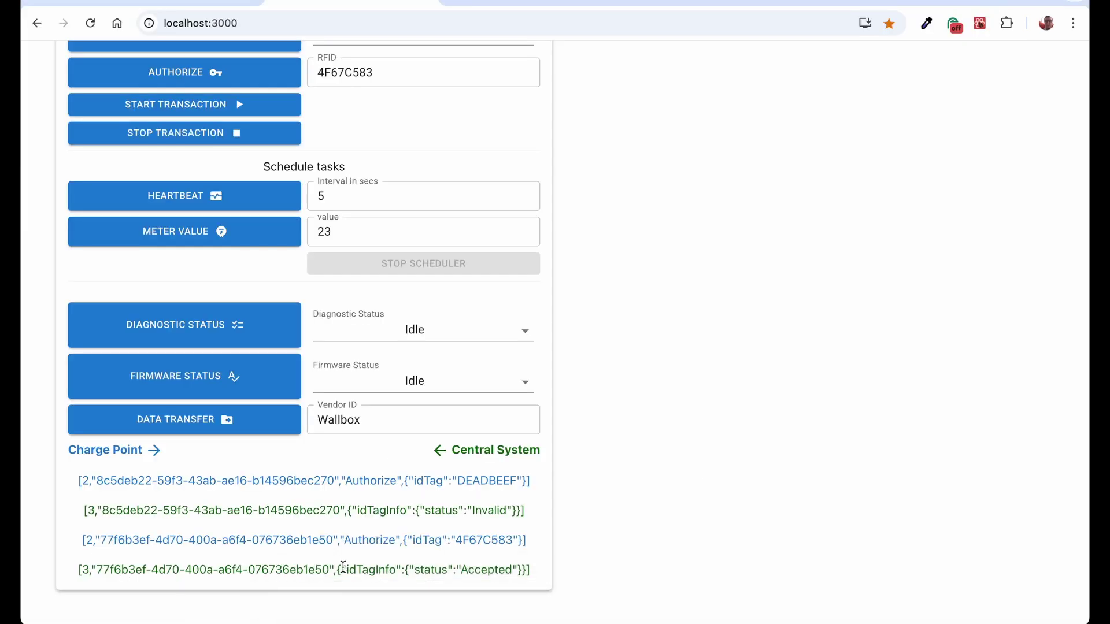
pyautogui.moveTo(341, 569); pyautogui.dragTo(517, 569)
pyautogui.click(377, 561)
pyautogui.moveTo(404, 569); pyautogui.dragTo(522, 569)
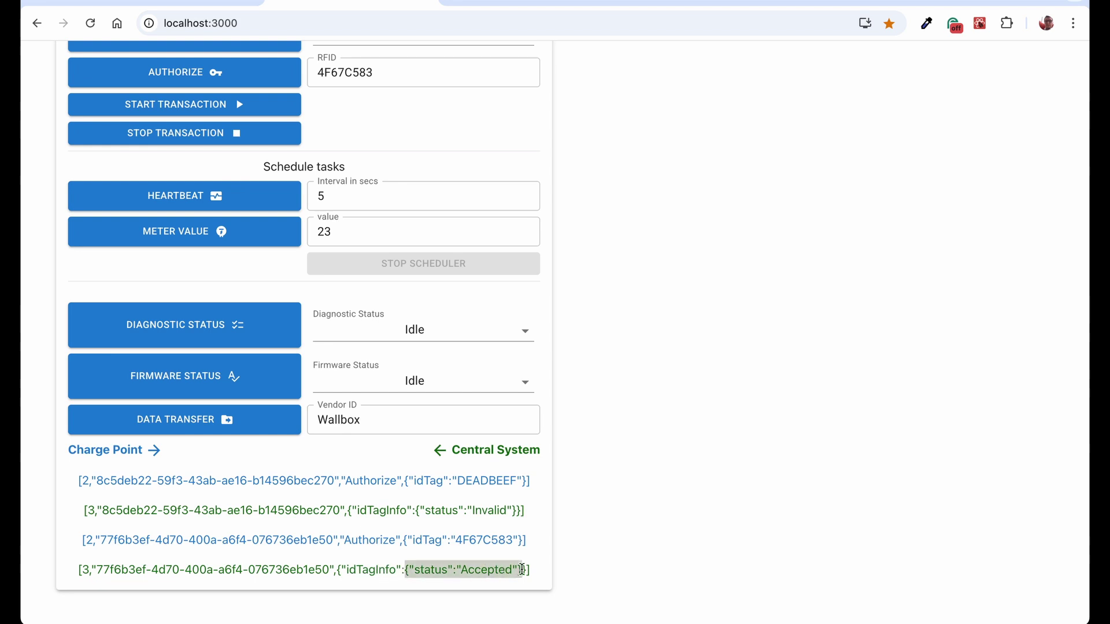
pyautogui.click(639, 480)
# Follow the IdTagInfo link to section 7.27 and highlight the expiryDate field
pyautogui.click(708, 596)
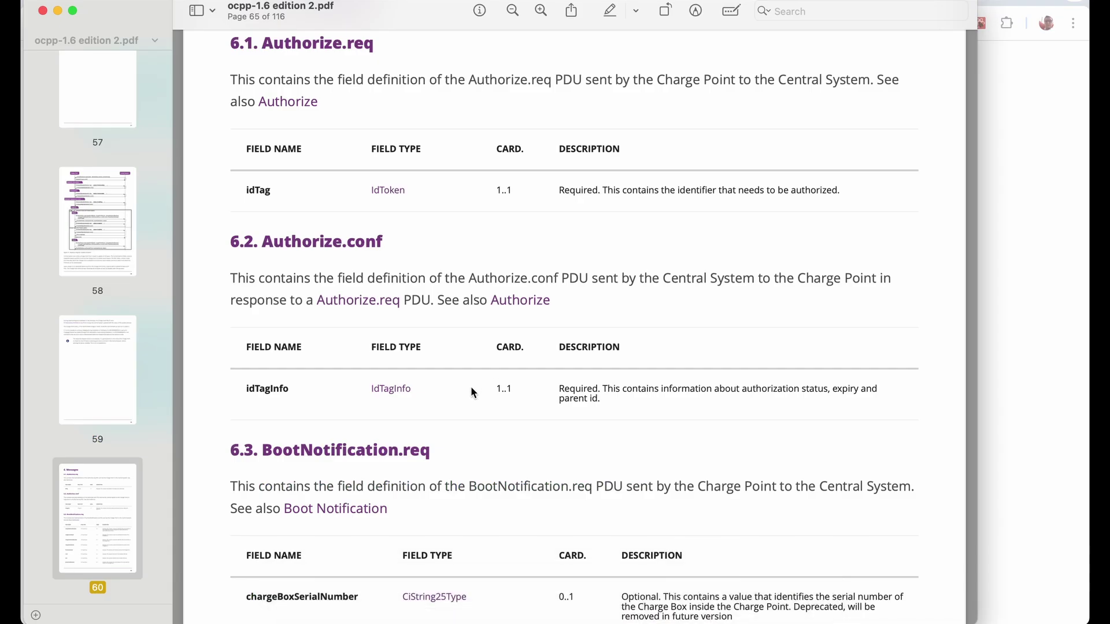
pyautogui.click(403, 391)
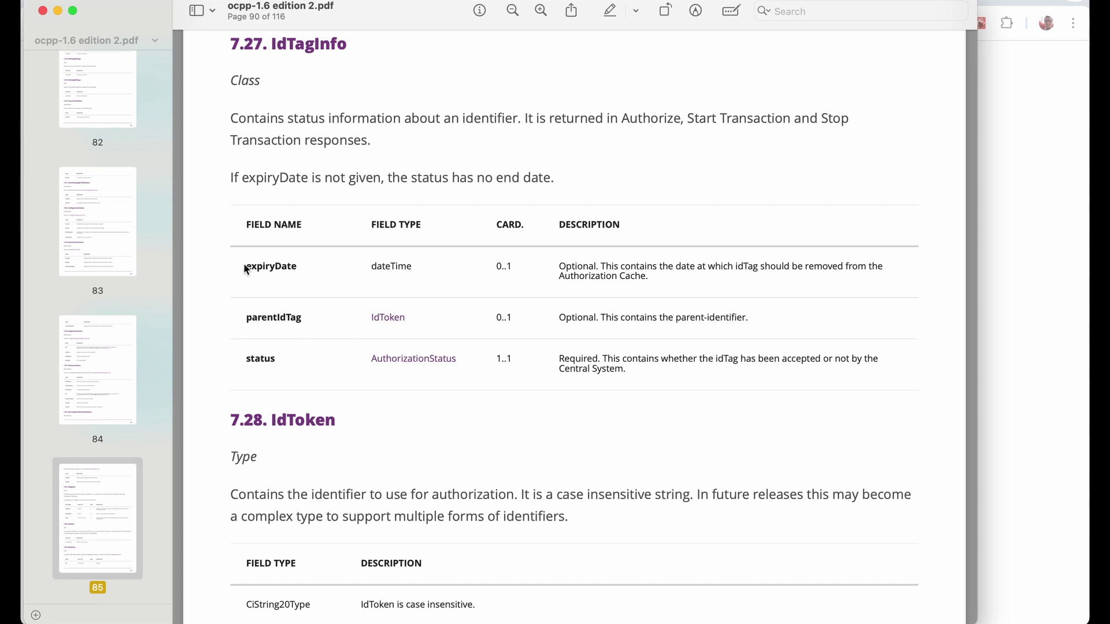
pyautogui.moveTo(243, 268); pyautogui.dragTo(322, 269)
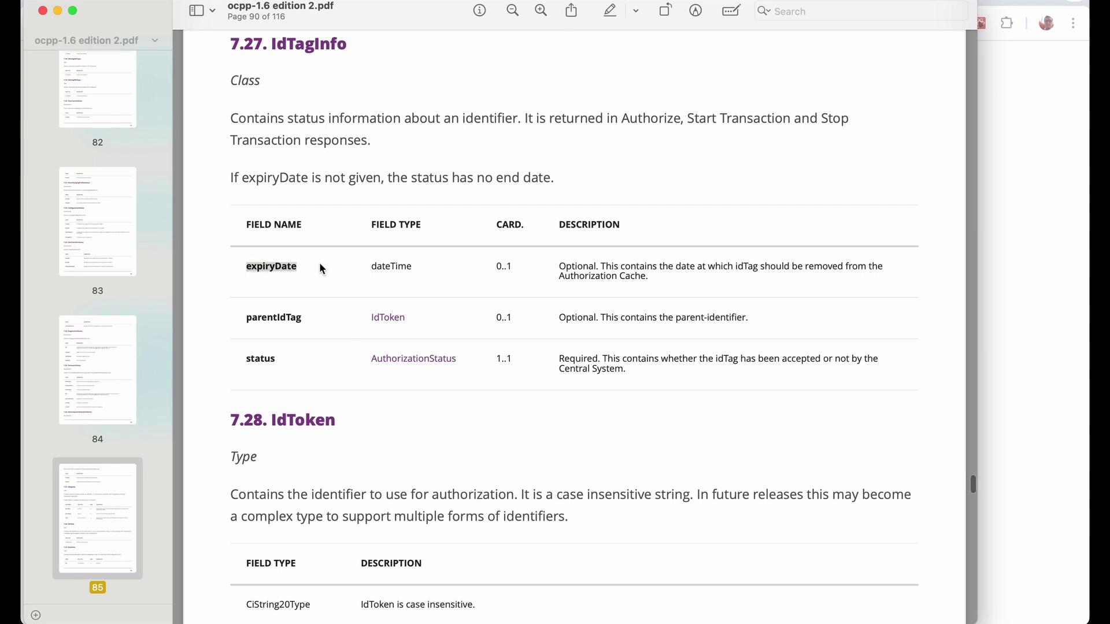
pyautogui.click(605, 269)
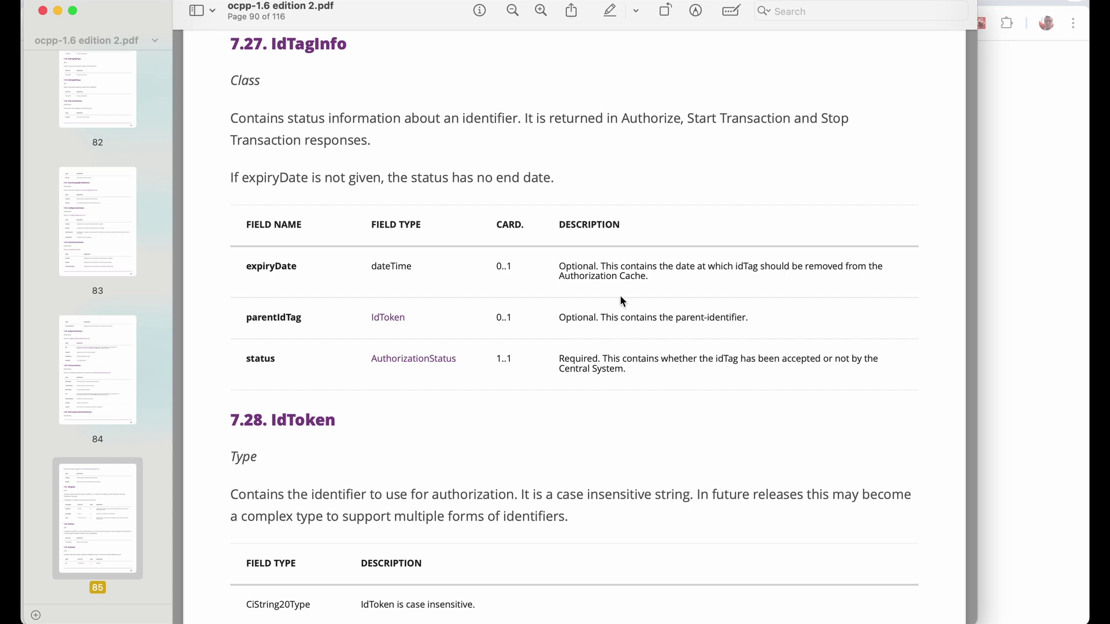
# Highlight the parentIdTag field name and its type and description row
pyautogui.doubleClick(268, 319)
pyautogui.click(343, 324)
pyautogui.moveTo(243, 357); pyautogui.dragTo(314, 357)
pyautogui.click(400, 372)
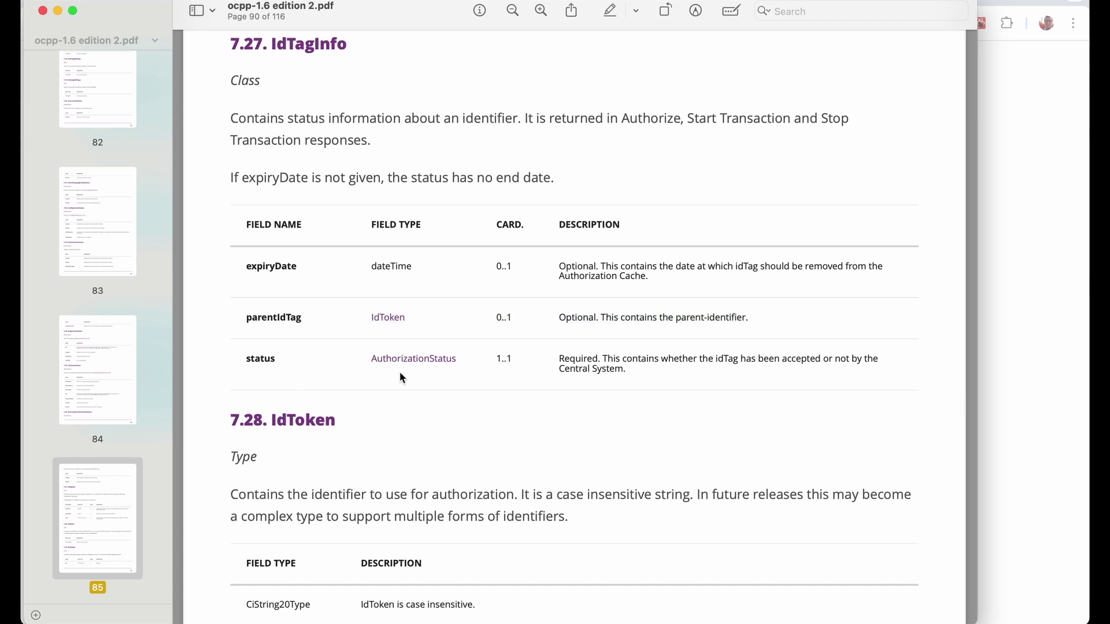
# Follow the AuthorizationStatus link and highlight the Accepted and Invalid values
pyautogui.click(411, 367)
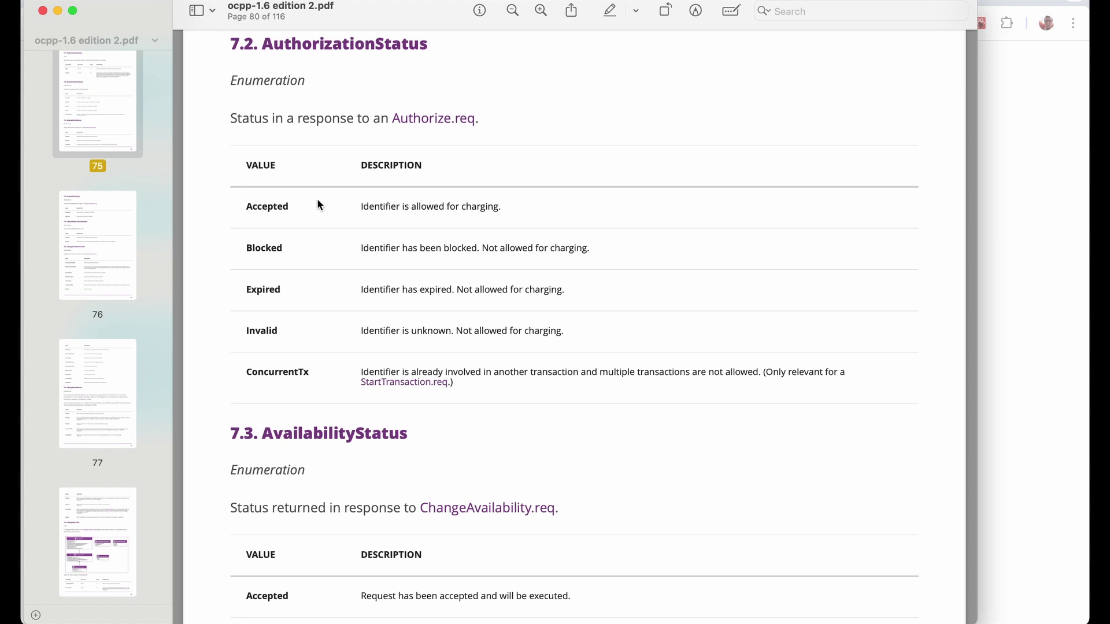
pyautogui.doubleClick(270, 208)
pyautogui.doubleClick(264, 330)
pyautogui.click(355, 293)
# Highlight 'Not allowed for charging' for Blocked, then the Expired and Accepted values
pyautogui.moveTo(481, 249); pyautogui.dragTo(601, 249)
pyautogui.click(371, 241)
pyautogui.doubleClick(264, 289)
pyautogui.click(489, 305)
pyautogui.doubleClick(277, 211)
pyautogui.click(314, 213)
pyautogui.click(1045, 271)
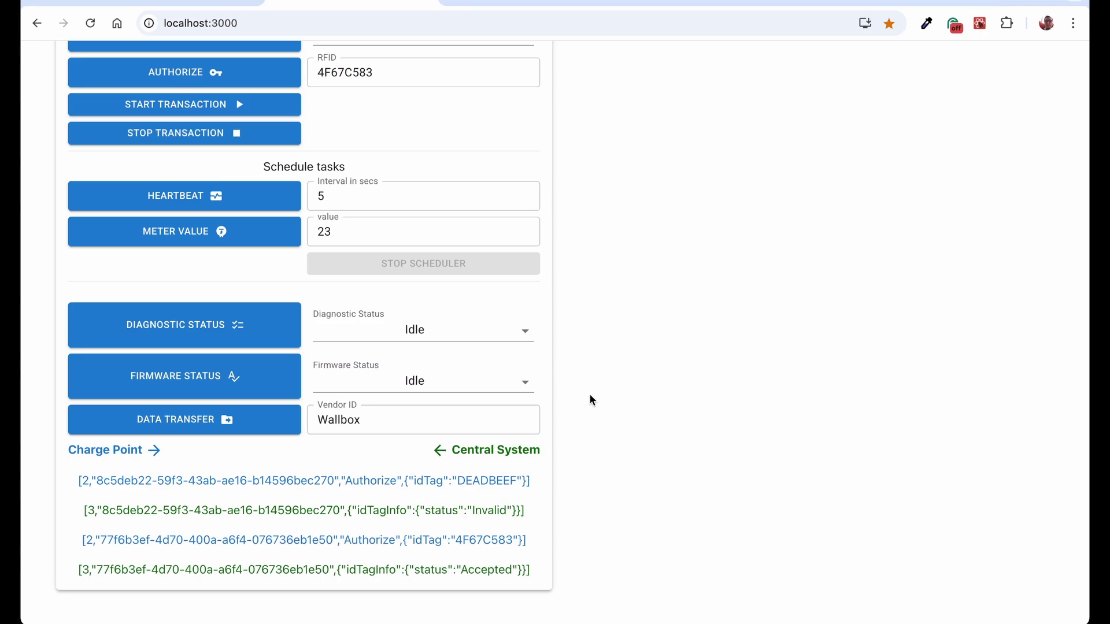
pyautogui.scroll(3, 588, 394)
pyautogui.click(345, 175)
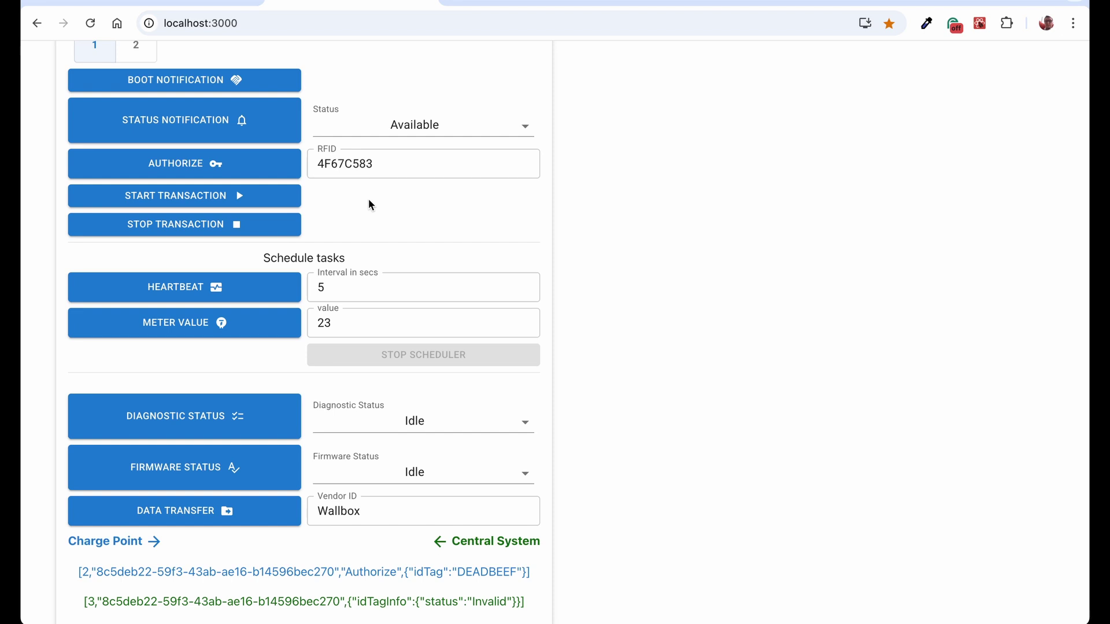
pyautogui.scroll(-1, 369, 204)
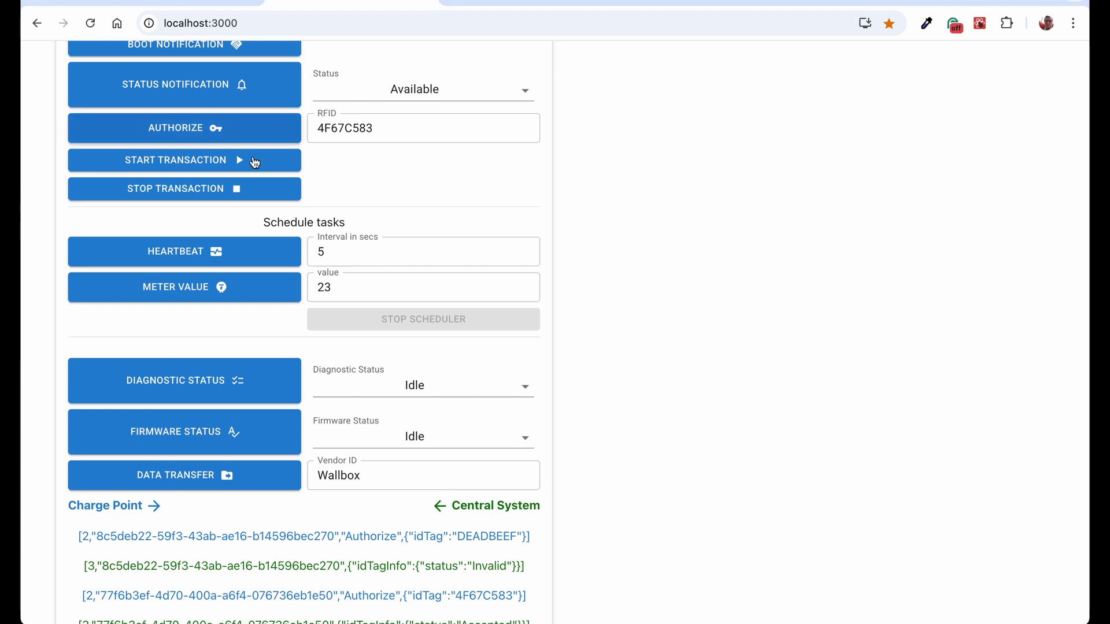
pyautogui.scroll(-1, 305, 165)
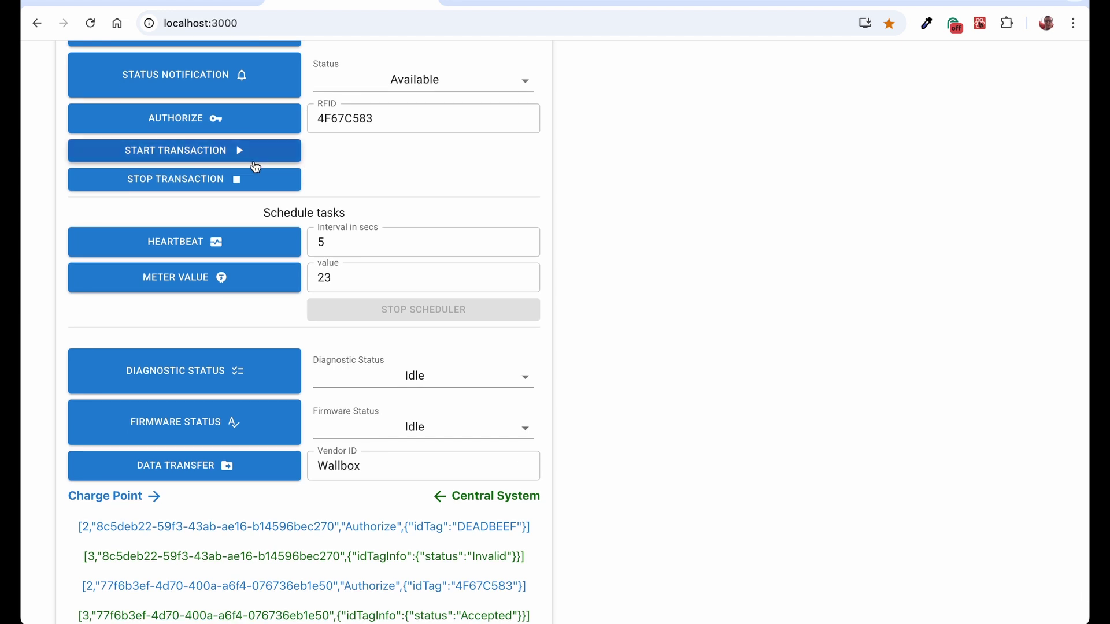
pyautogui.scroll(-1, 285, 461)
pyautogui.scroll(-1, 285, 461)
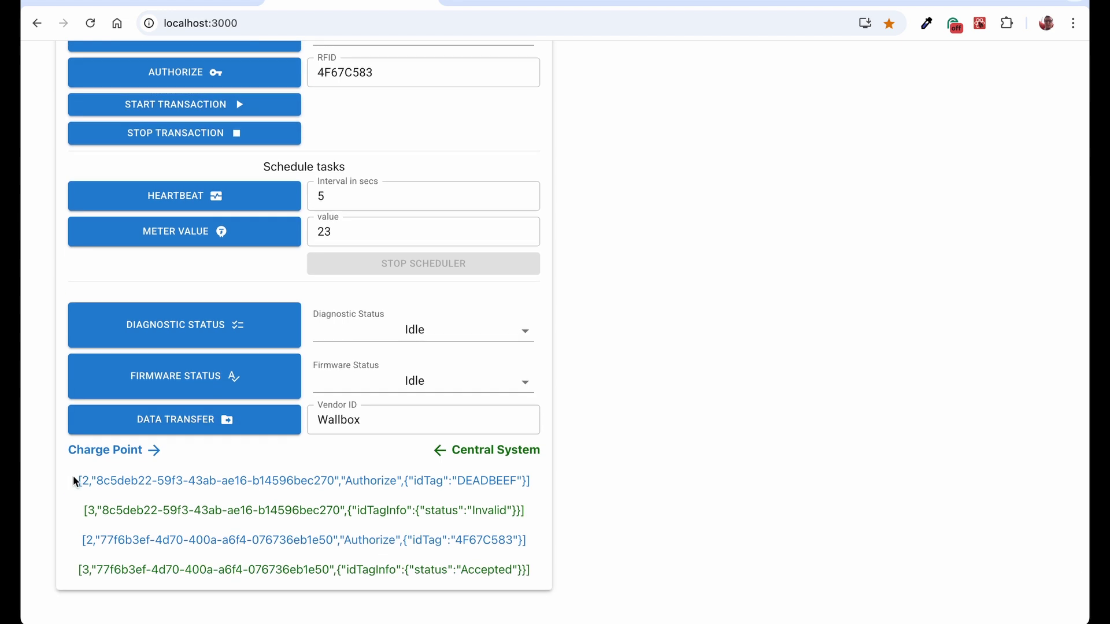
pyautogui.moveTo(74, 481); pyautogui.dragTo(552, 521)
pyautogui.scroll(5, 359, 350)
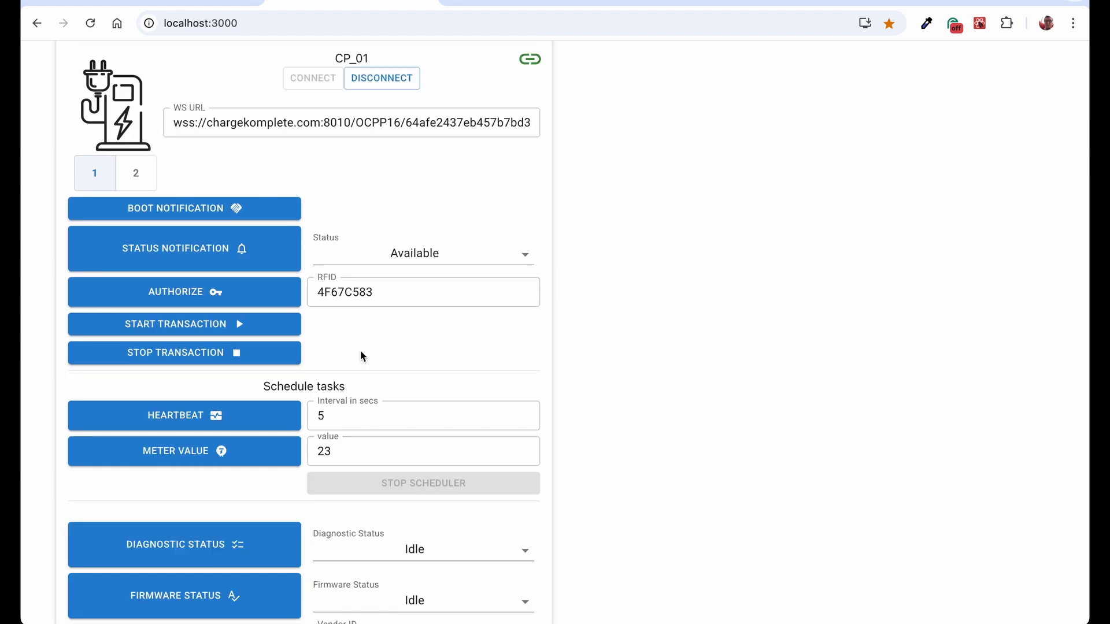
pyautogui.click(197, 292)
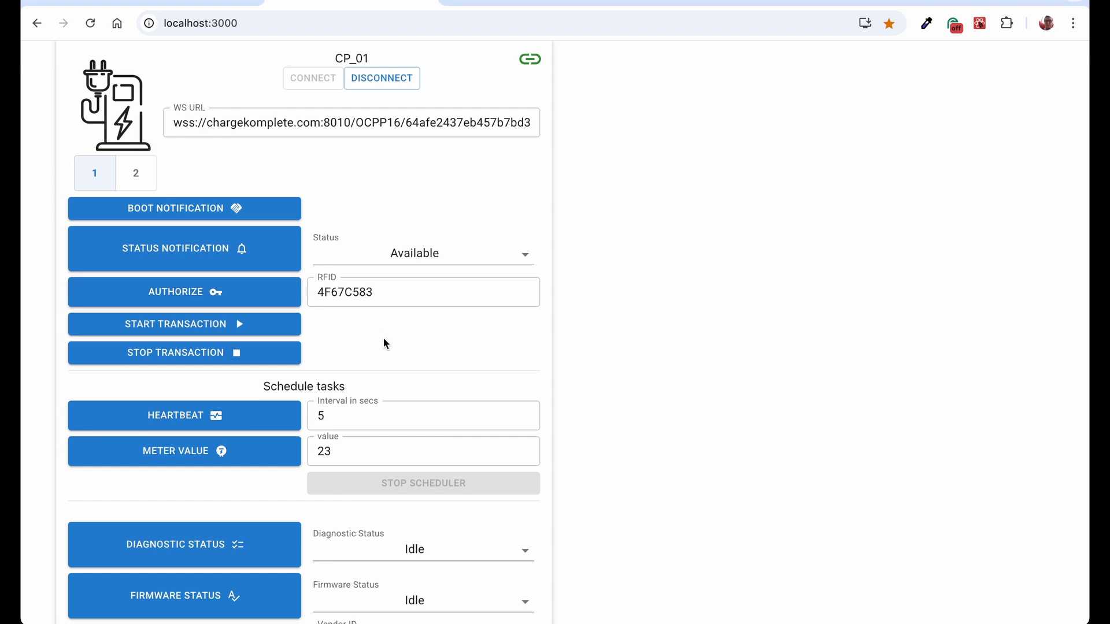